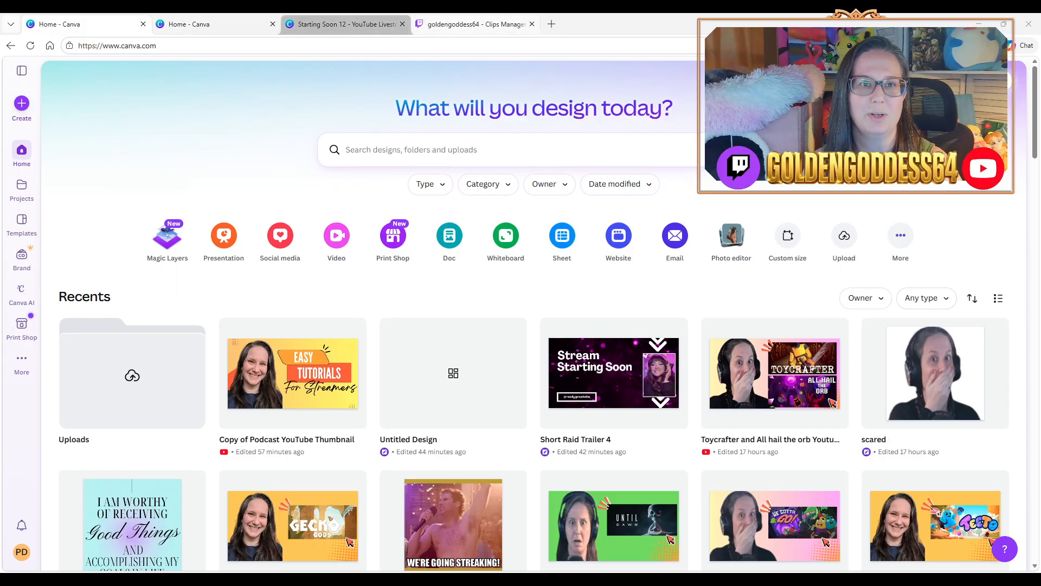
Step: Switch to the Starting Soon 12 design and view its second and third pages on the timeline
left_click(342, 24)
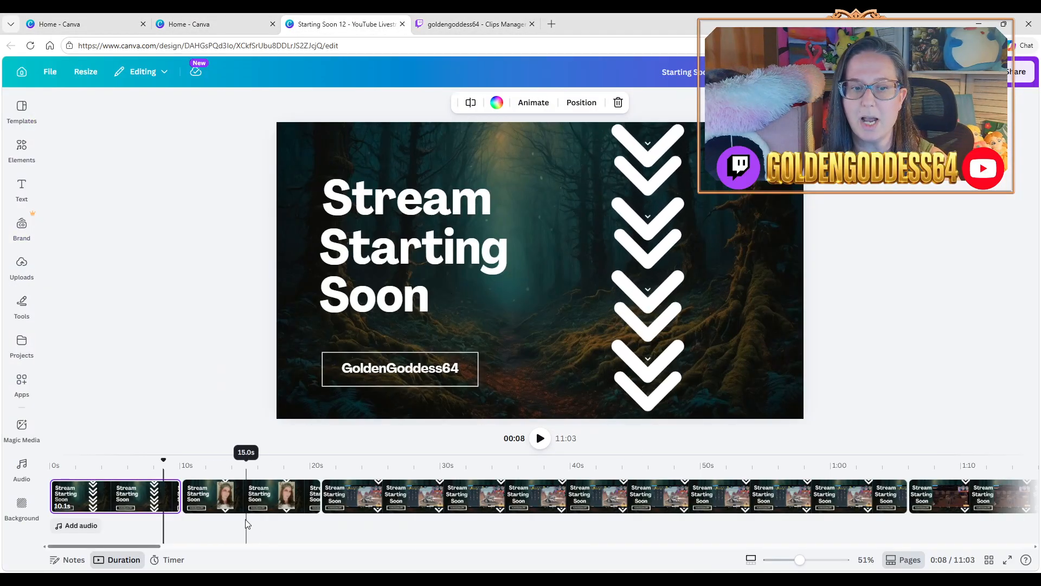
left_click(239, 494)
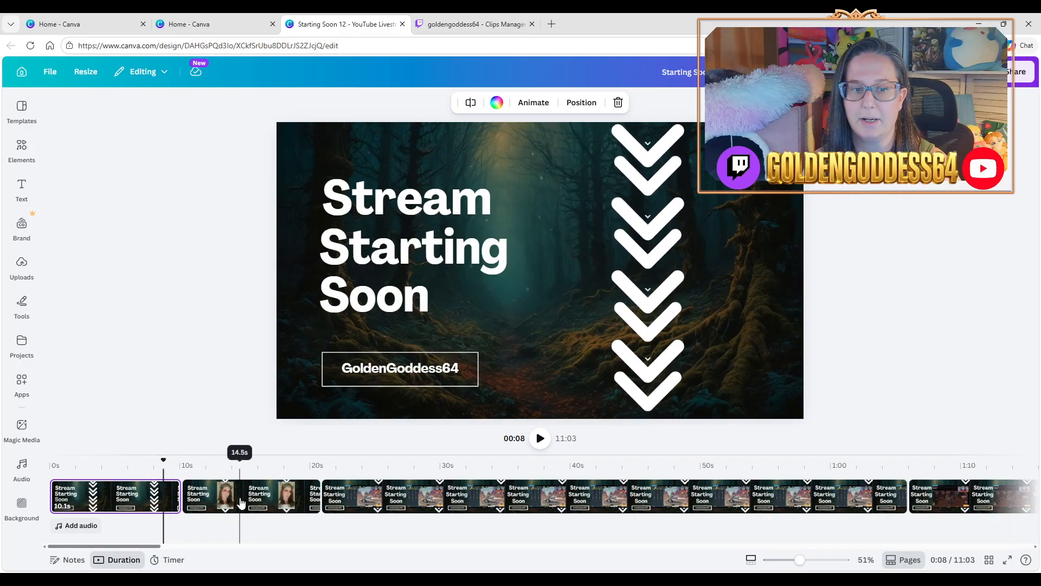
left_click(394, 500)
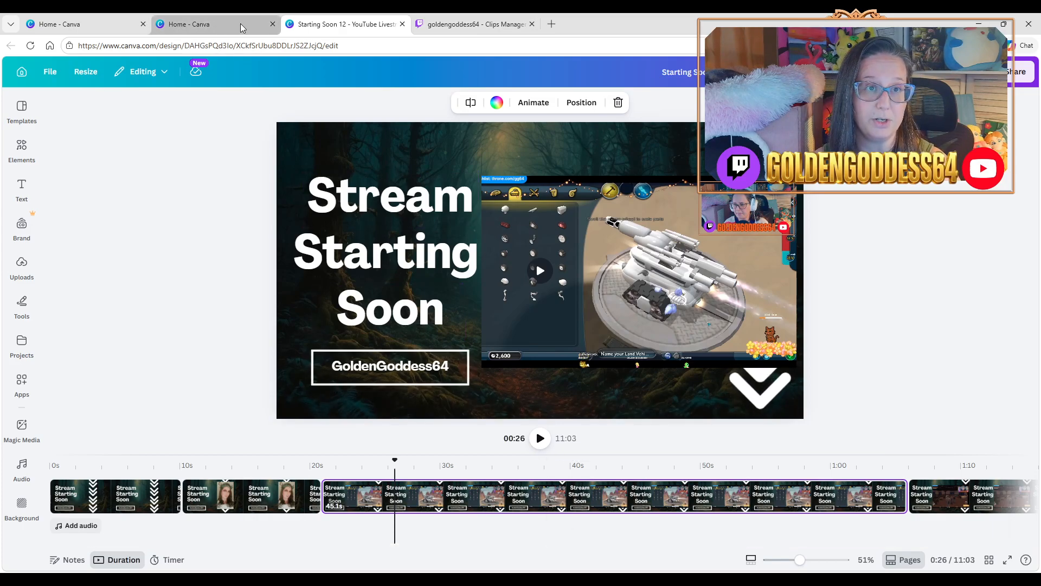
Step: Return to the Canva home page and search the template library for "twitch starting soon"
left_click(77, 21)
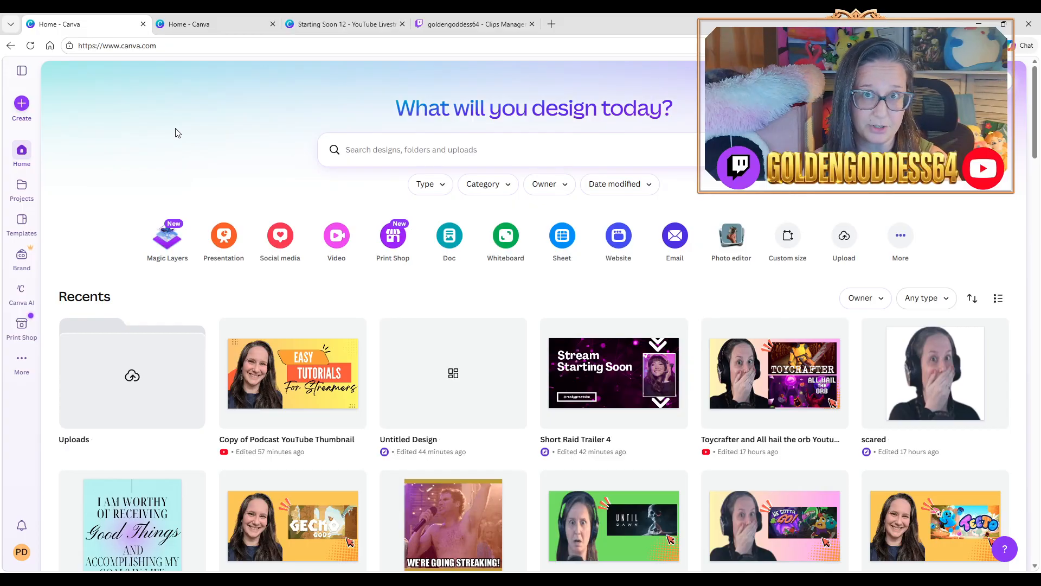
left_click(22, 104)
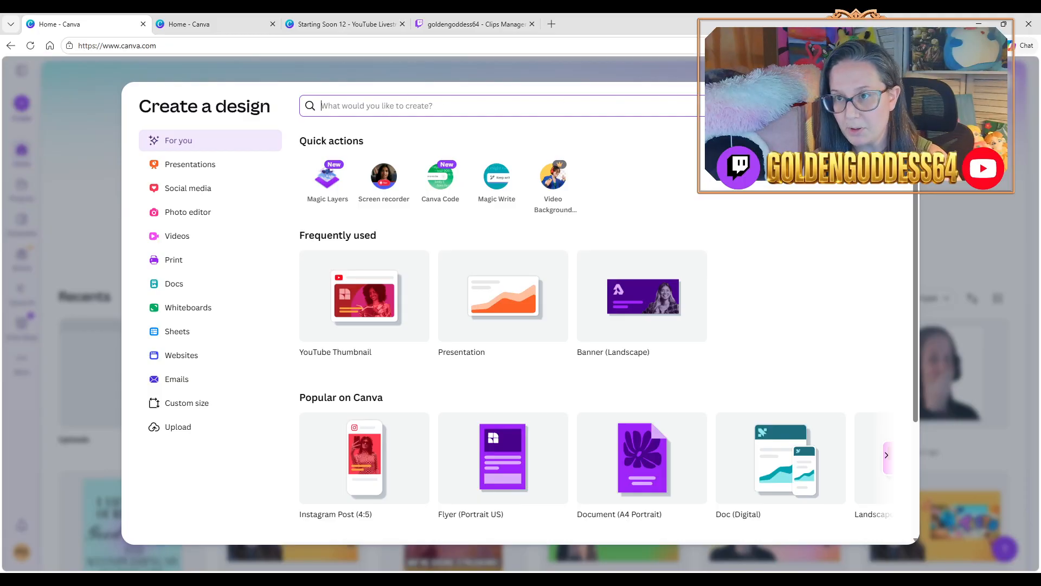
key("Escape")
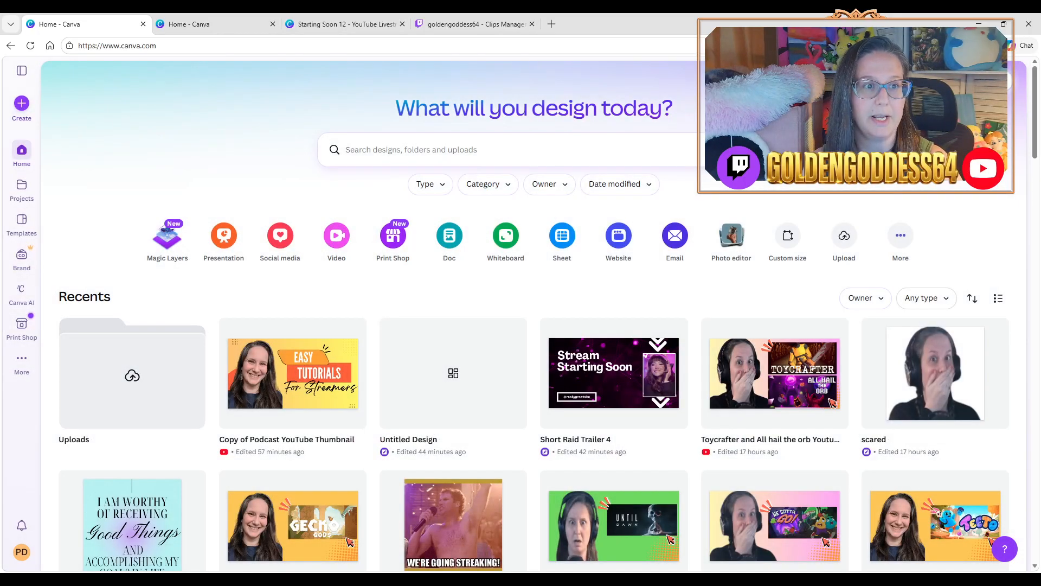
left_click(21, 222)
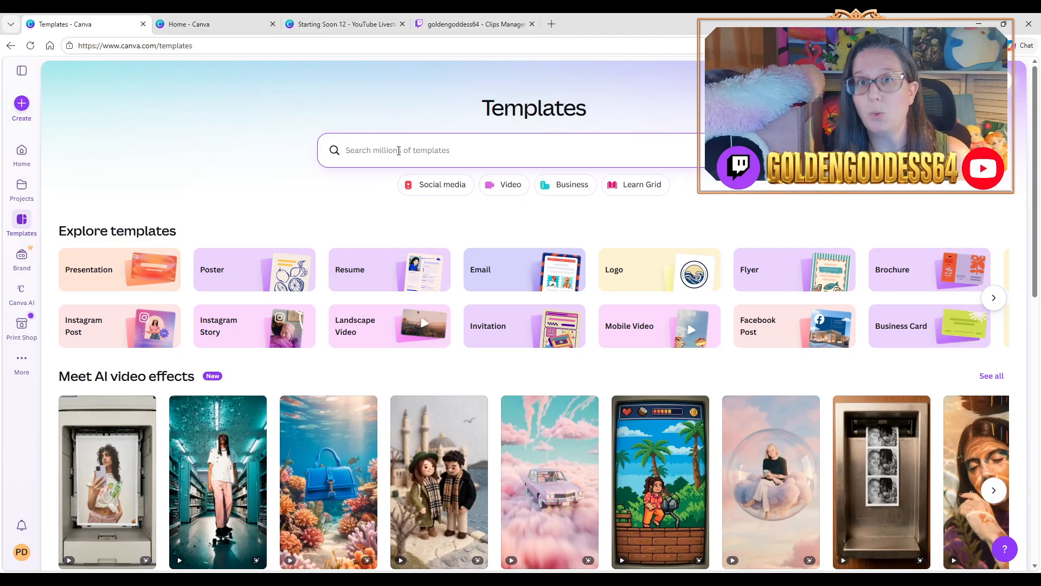
type("twitch")
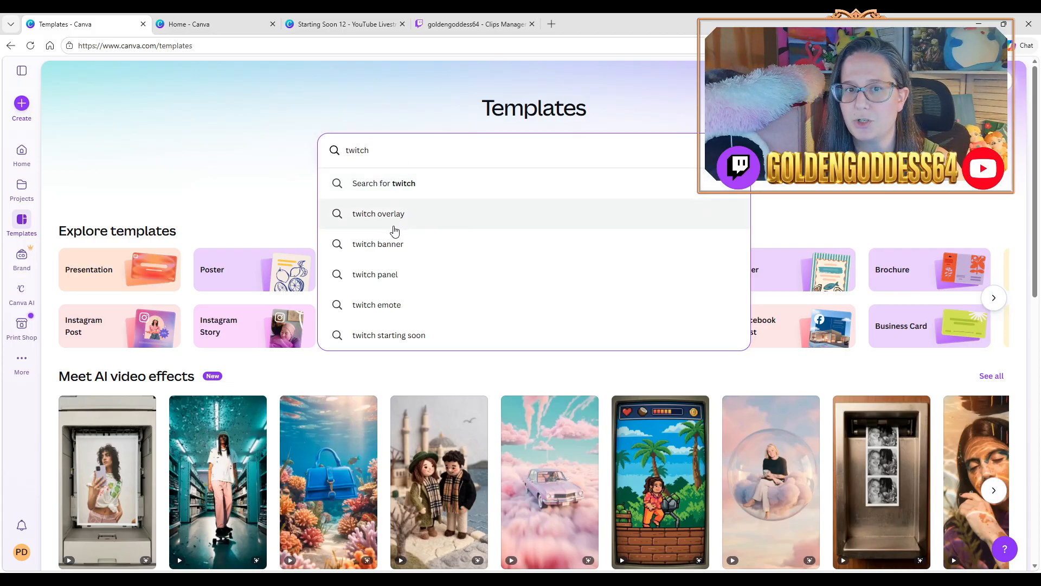
left_click(388, 335)
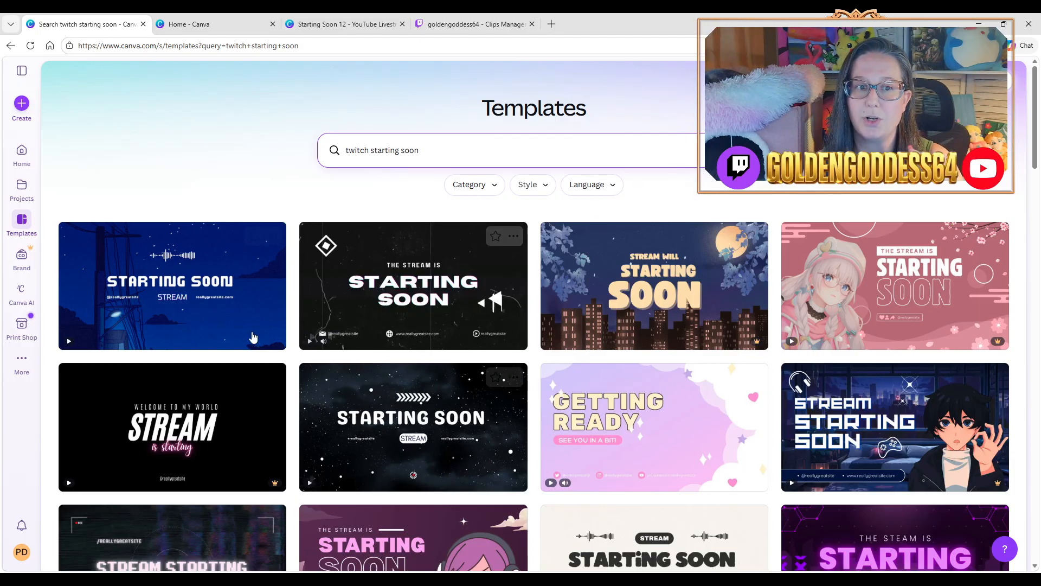
Step: Browse the Twitch starting soon templates for free and premium designs, and preview the black-and-white one with the girl holding a drink
mouse_move(888, 303)
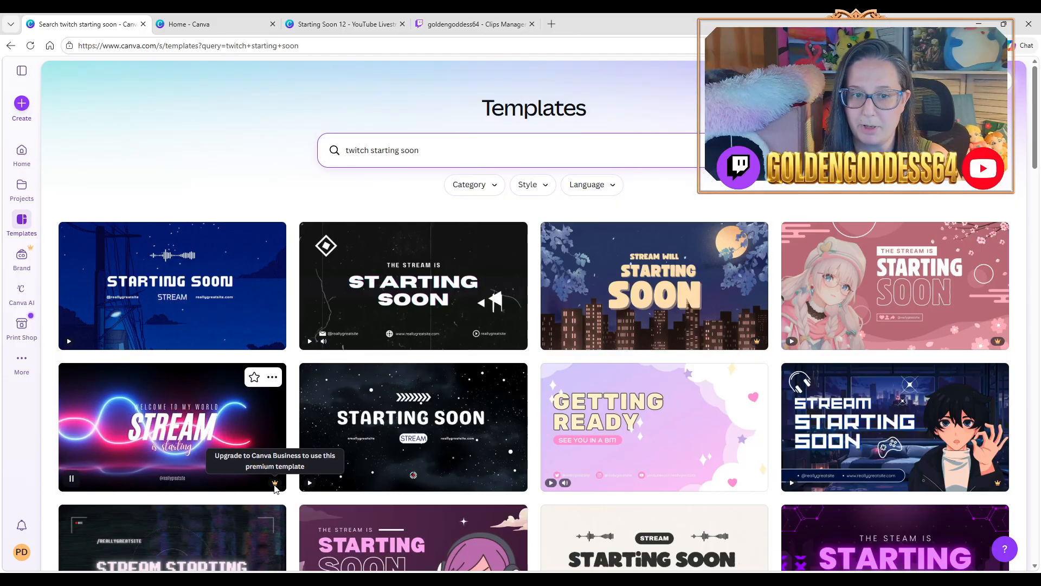
scroll(244, 345, "down", 4)
mouse_move(722, 297)
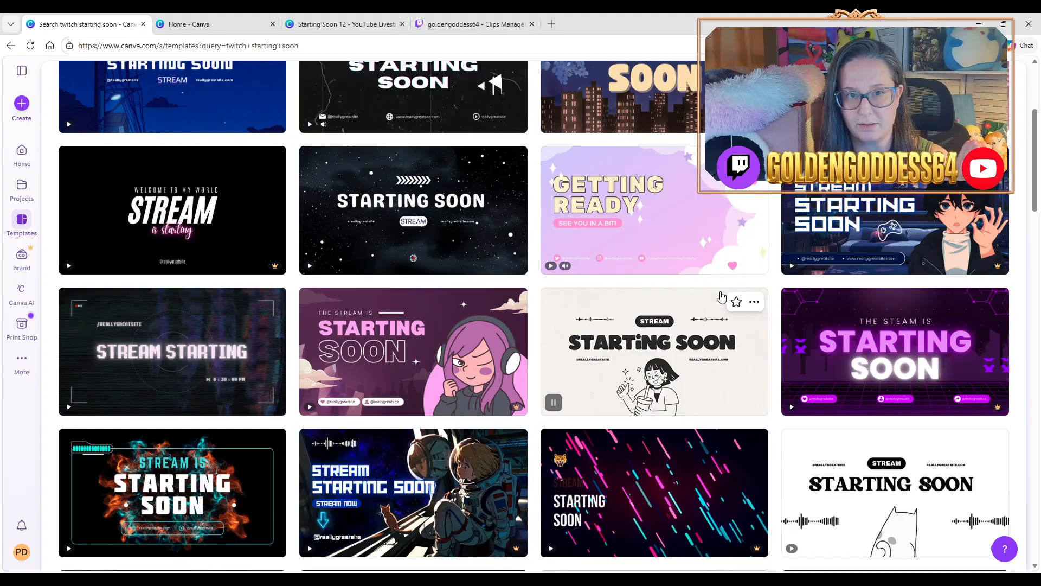
mouse_move(347, 200)
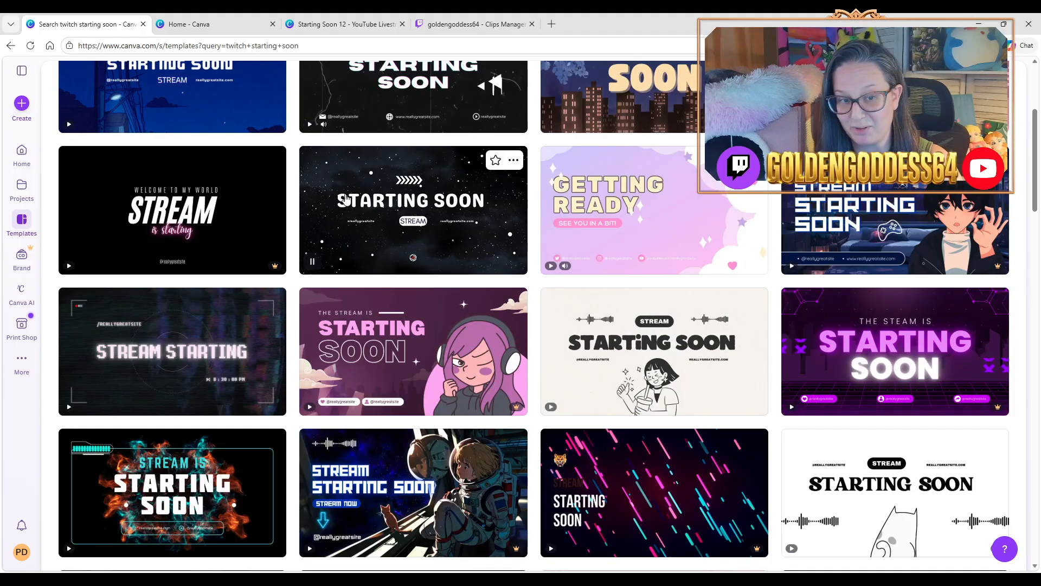
scroll(347, 200, "up", 4)
mouse_move(705, 250)
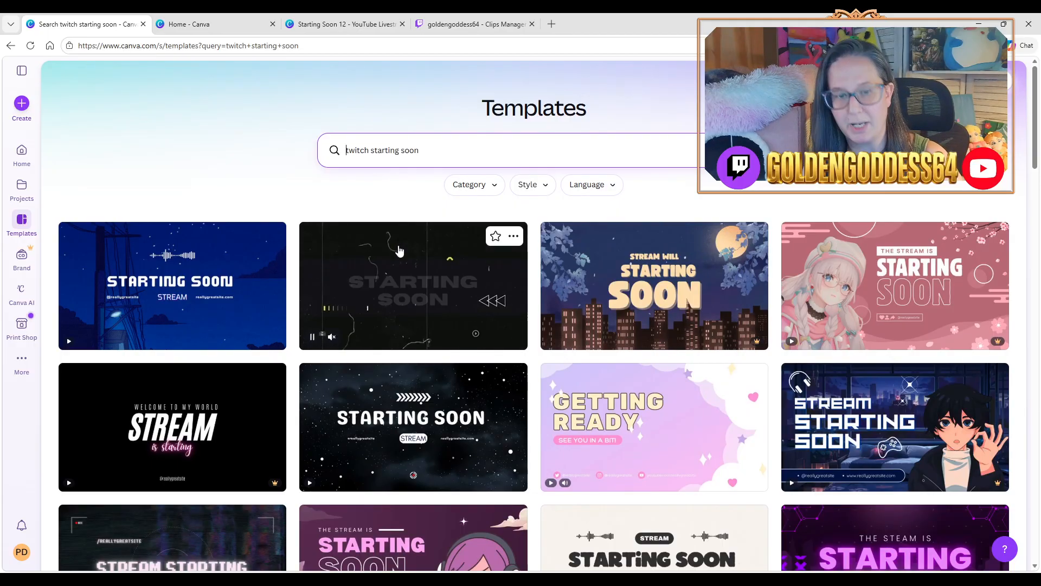
mouse_move(218, 312)
scroll(196, 344, "down", 1)
scroll(198, 342, "down", 3)
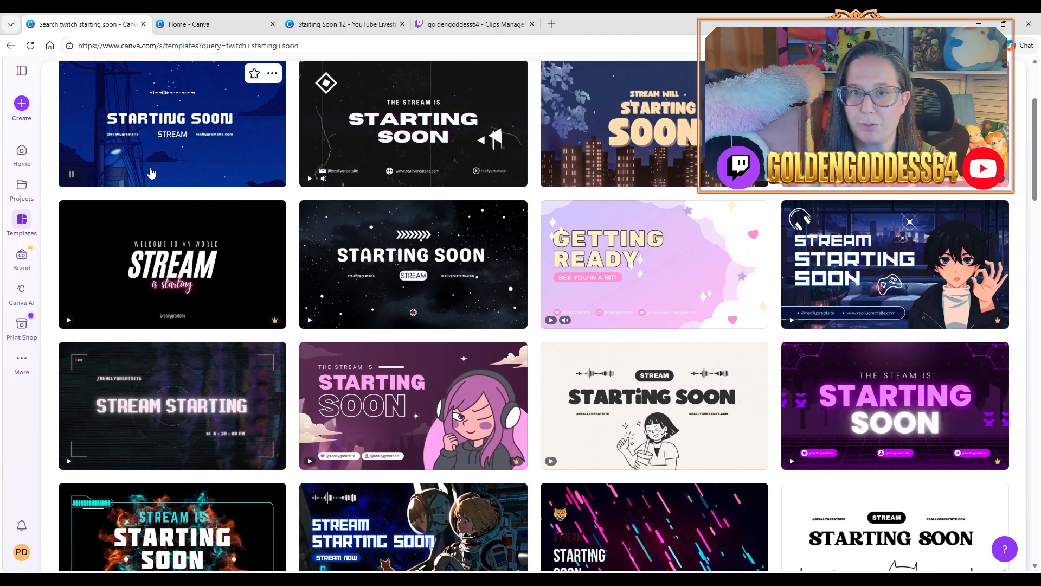
scroll(556, 289, "down", 2)
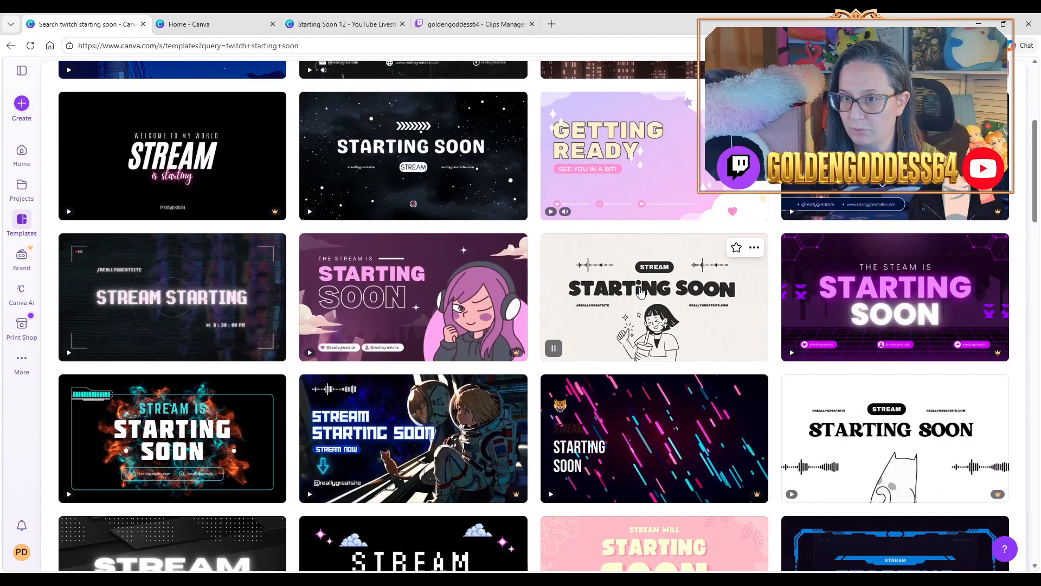
left_click(697, 303)
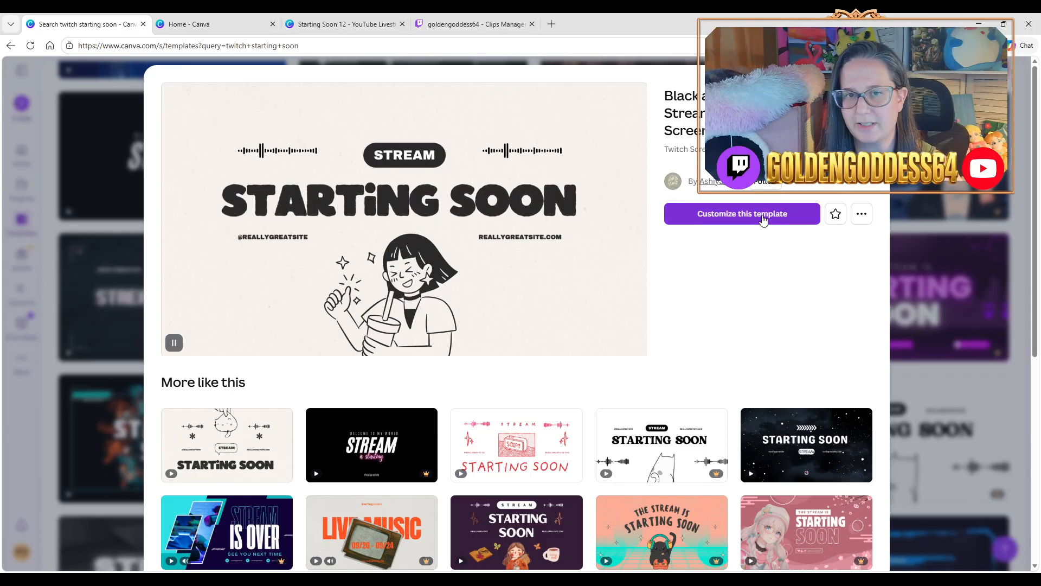
key("Escape")
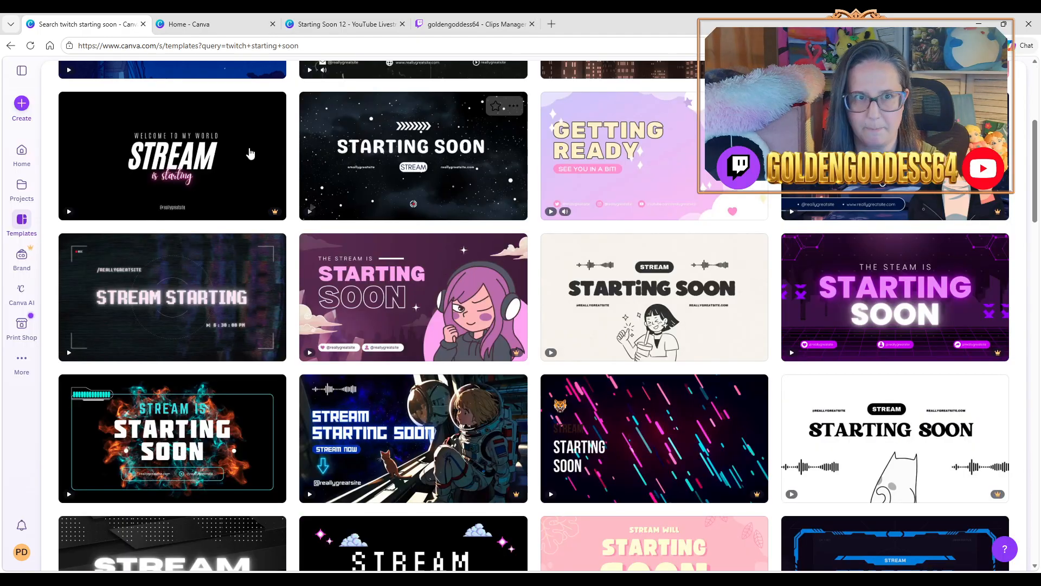
Step: Check the templates offered inside the Starting Soon 12 design, return to the home page and open the Short Raid Trailer 4 design
left_click(323, 22)
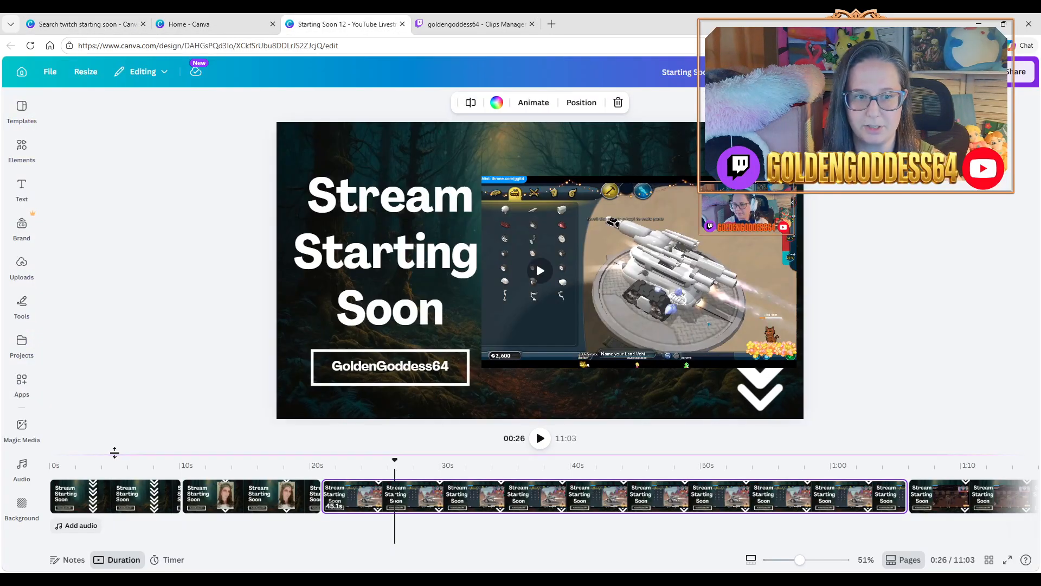
left_click(16, 111)
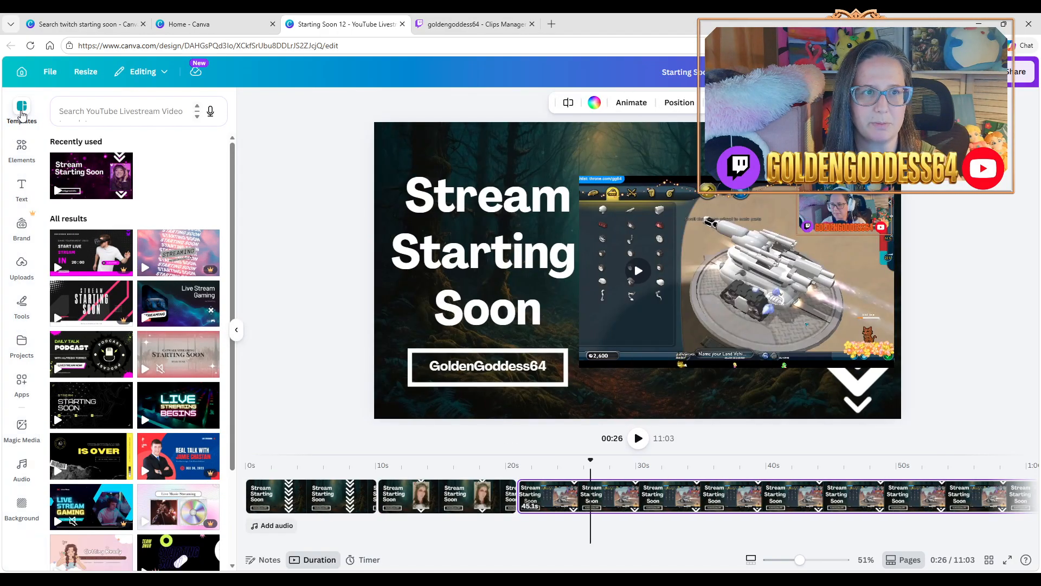
left_click(21, 72)
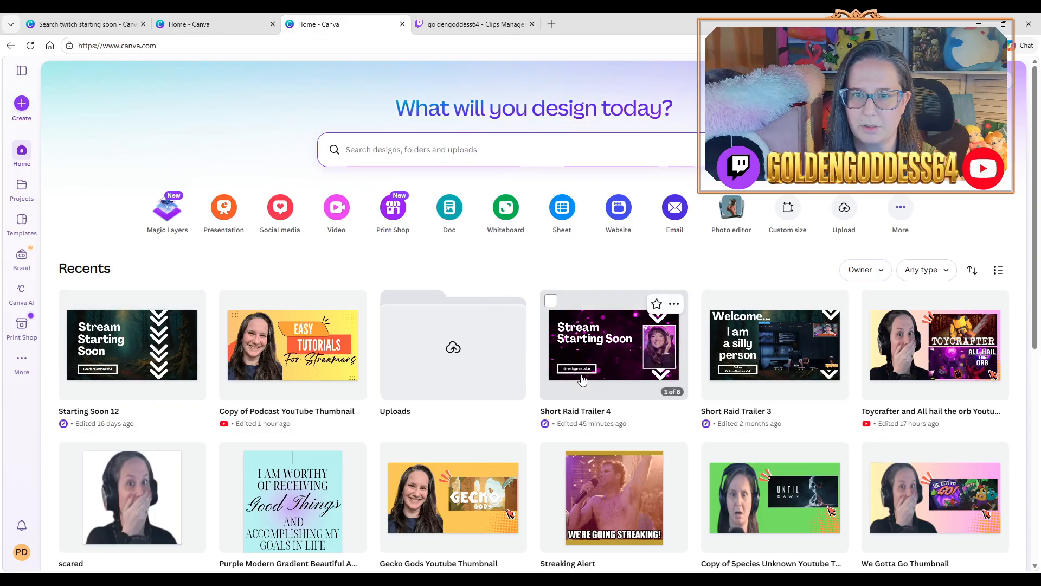
left_click(598, 355)
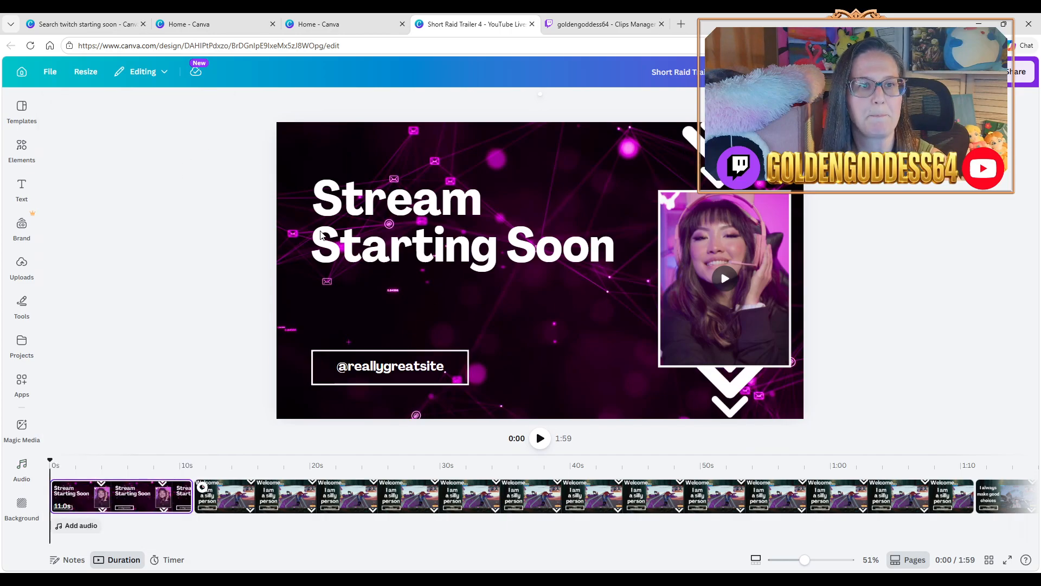
Step: Apply the recently used Purple Animated Starting Soon template to the first page and return to the template list
left_click(526, 165)
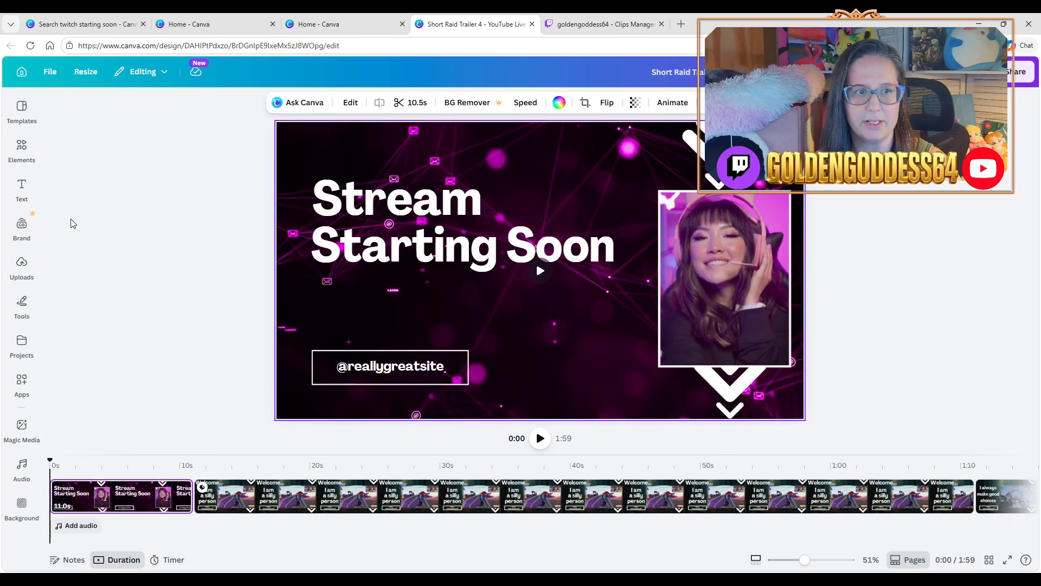
left_click(22, 145)
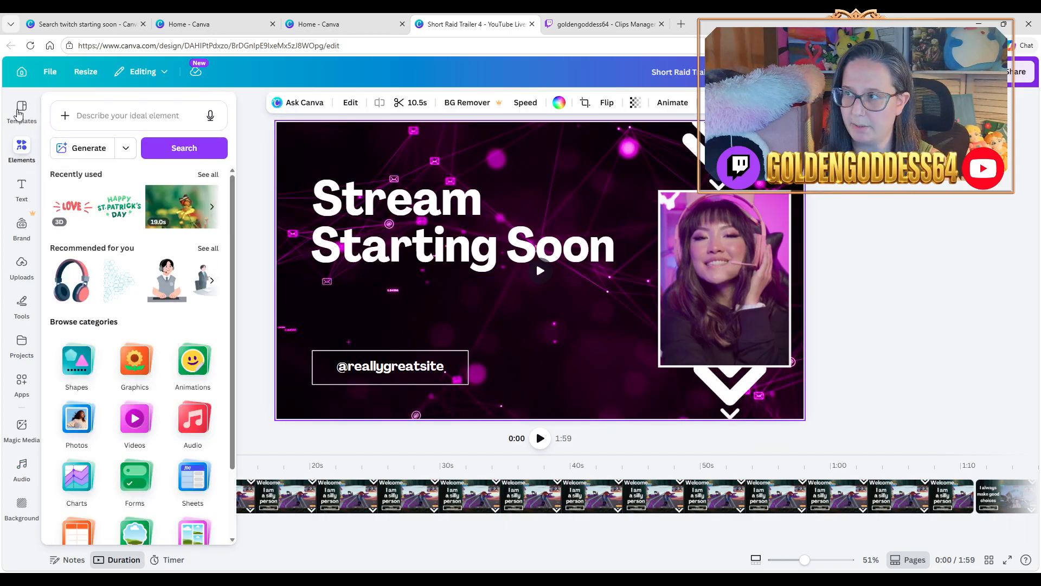
left_click(21, 111)
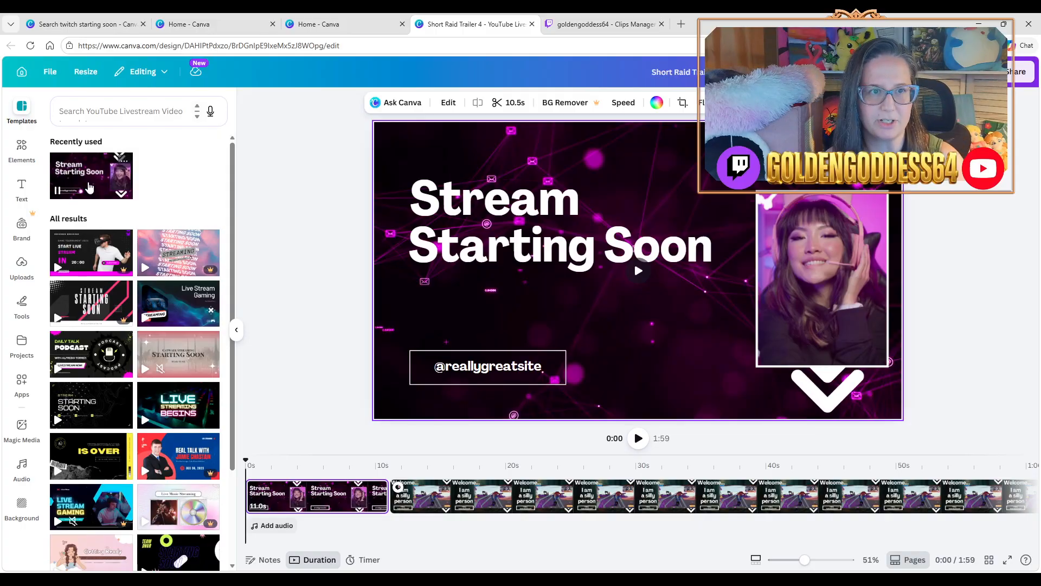
left_click(91, 187)
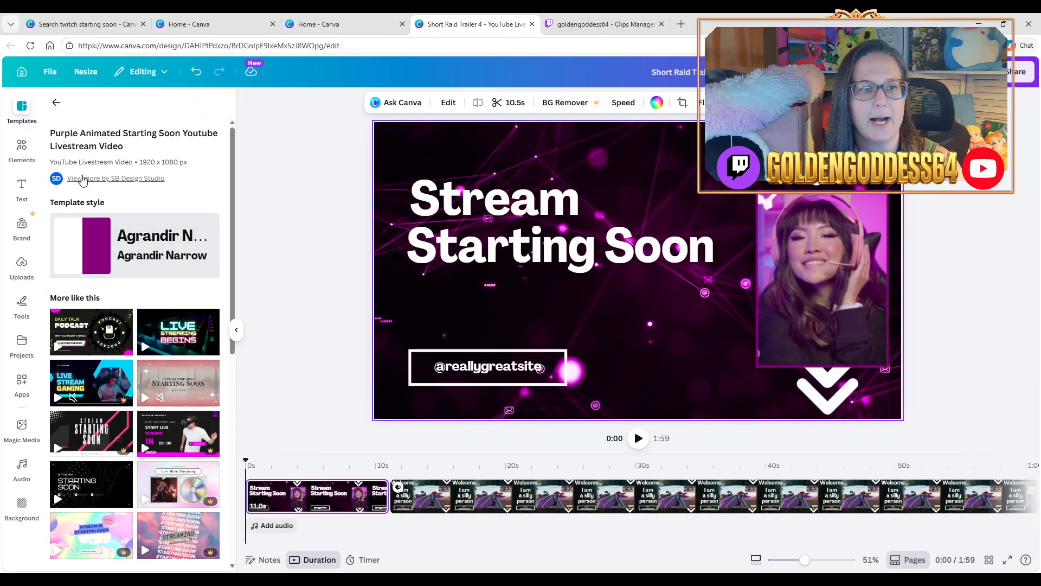
left_click(57, 104)
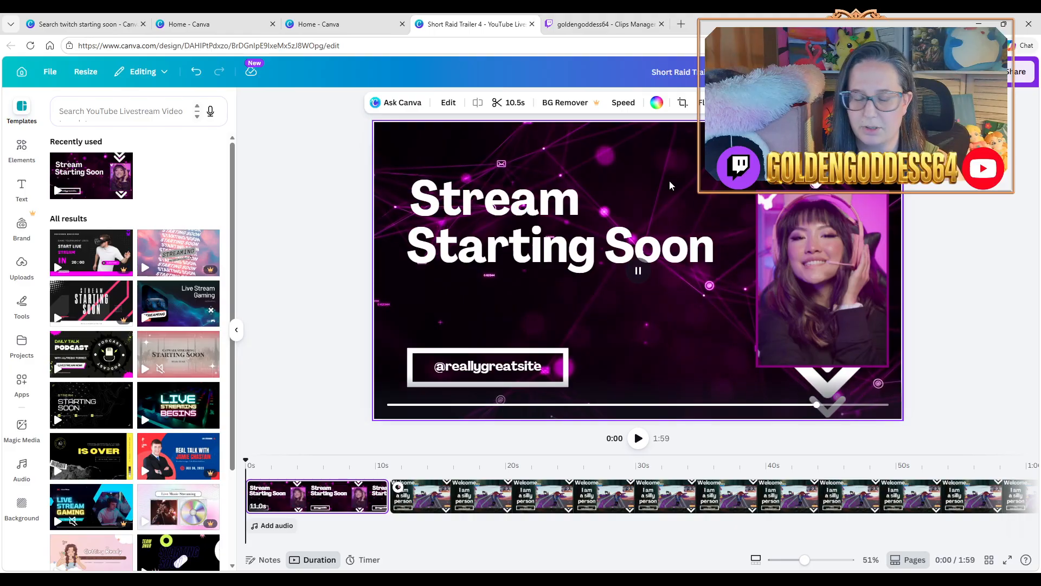
Step: Examine the text effects and animation options for the "Stream" heading and the animation options for the woman's video
left_click(496, 218)
left_click(599, 261)
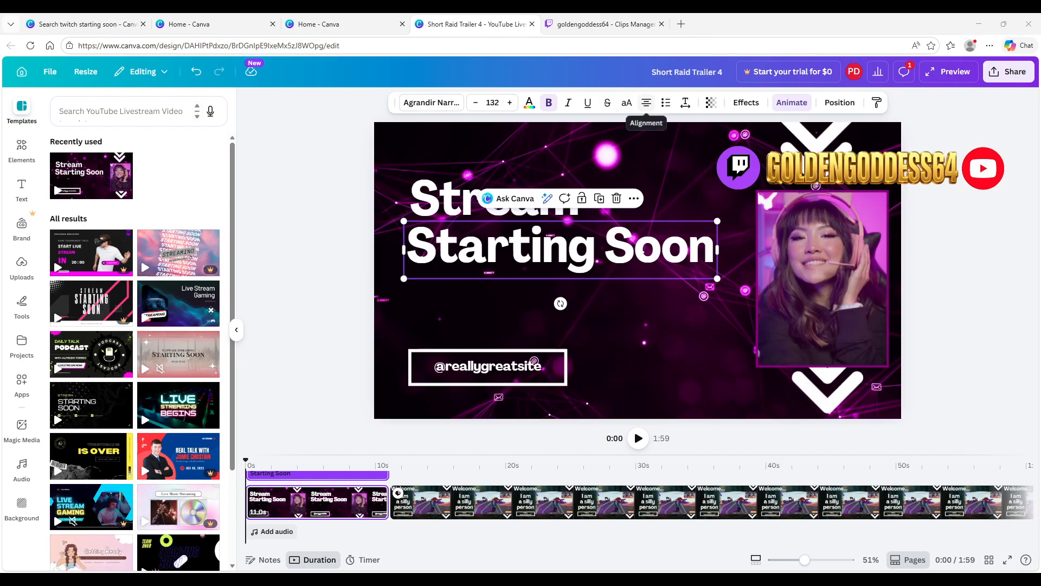
left_click(461, 206)
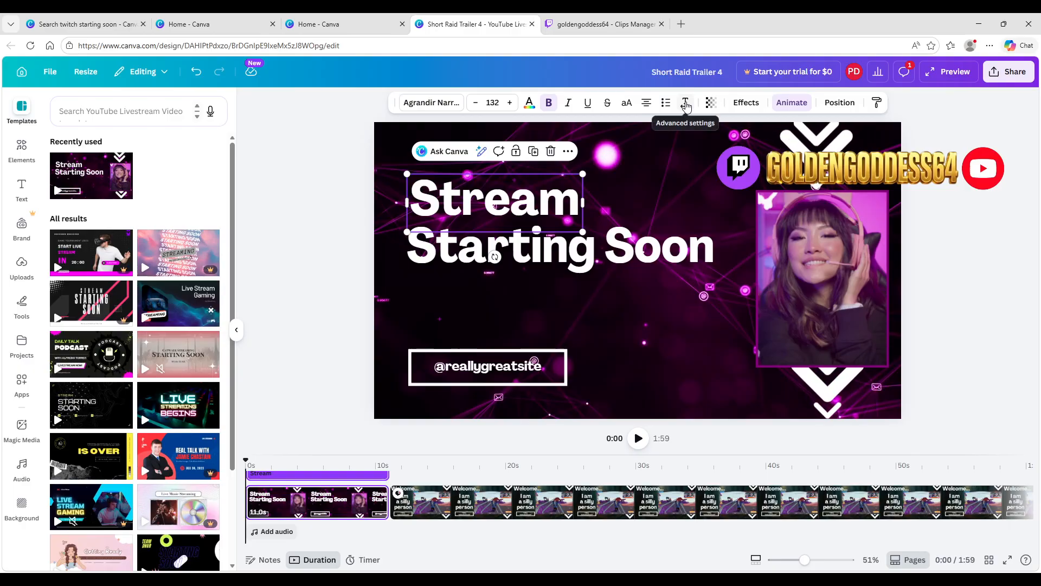
left_click(745, 103)
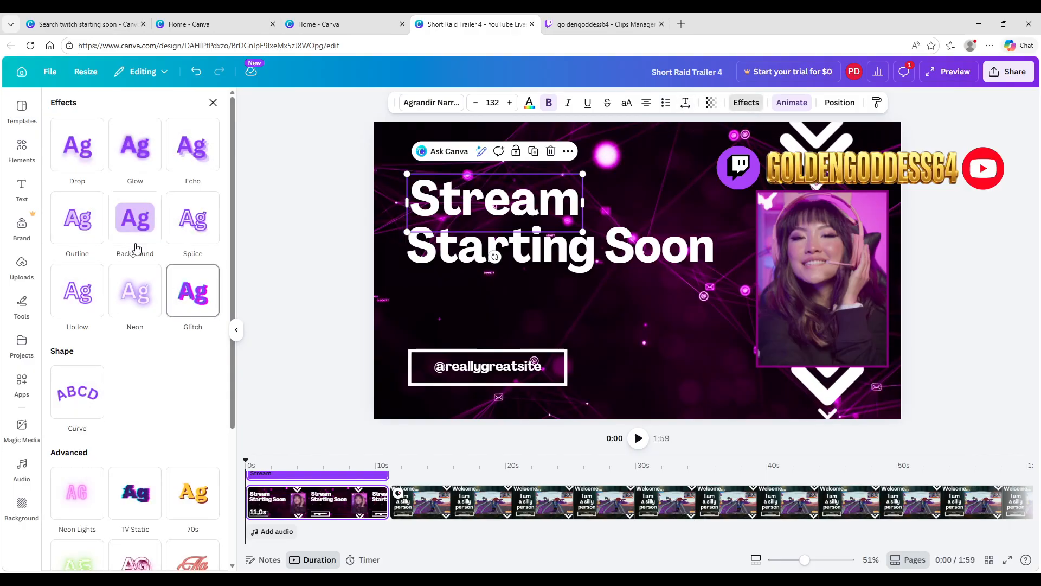
scroll(147, 387, "down", 3)
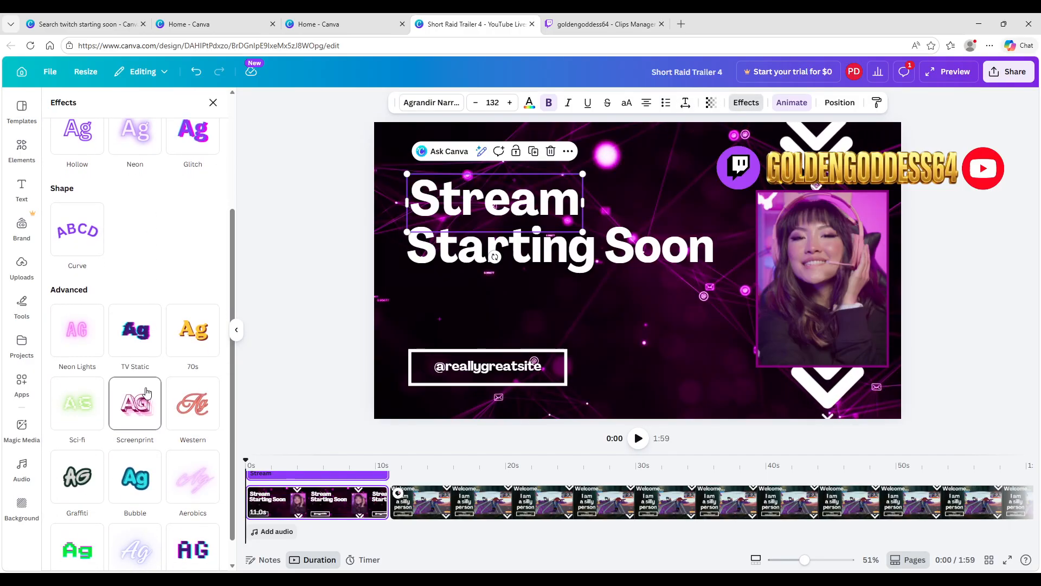
scroll(147, 380, "down", 1)
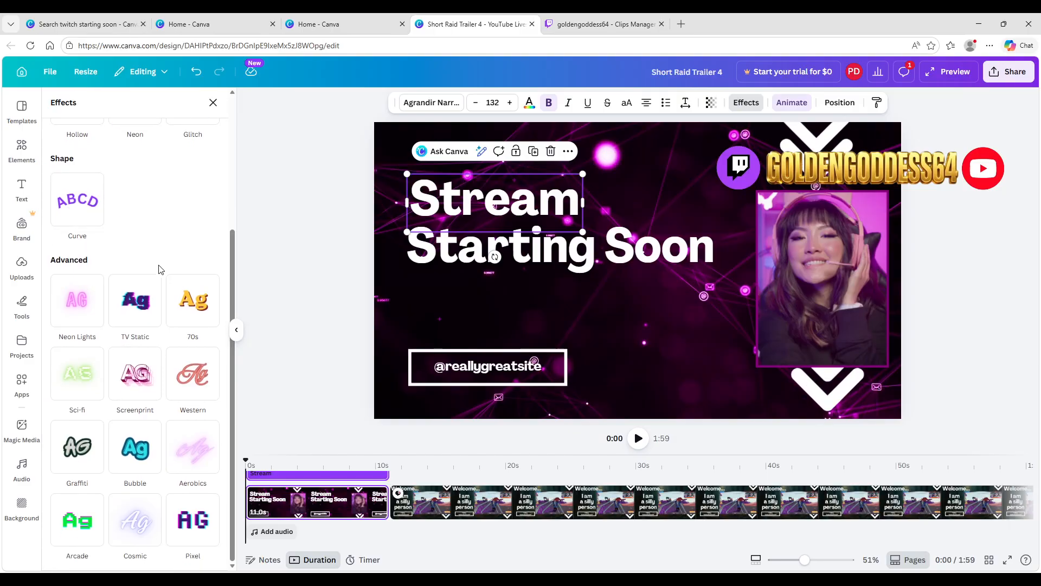
left_click(793, 103)
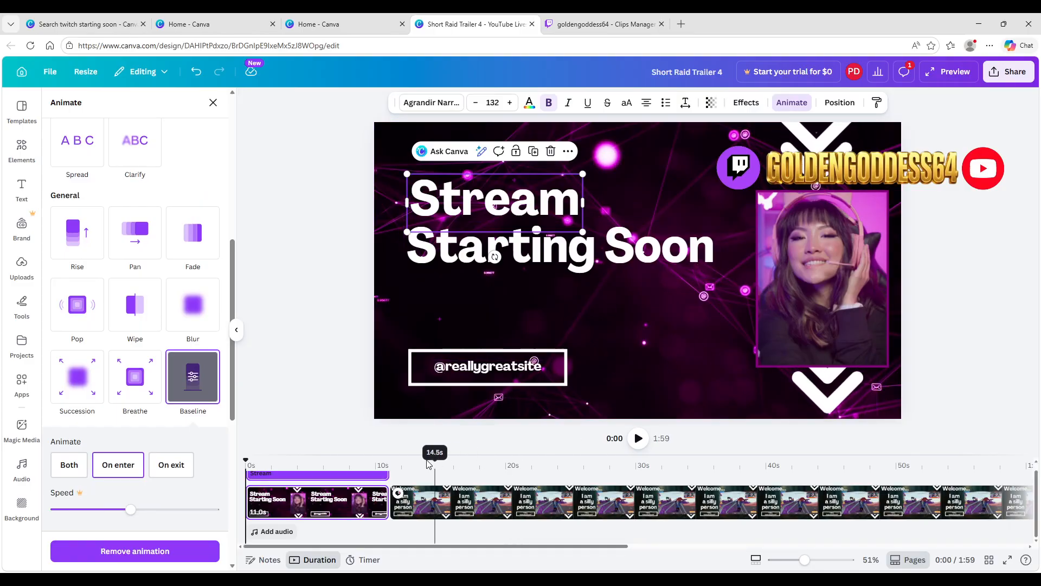
left_click(824, 256)
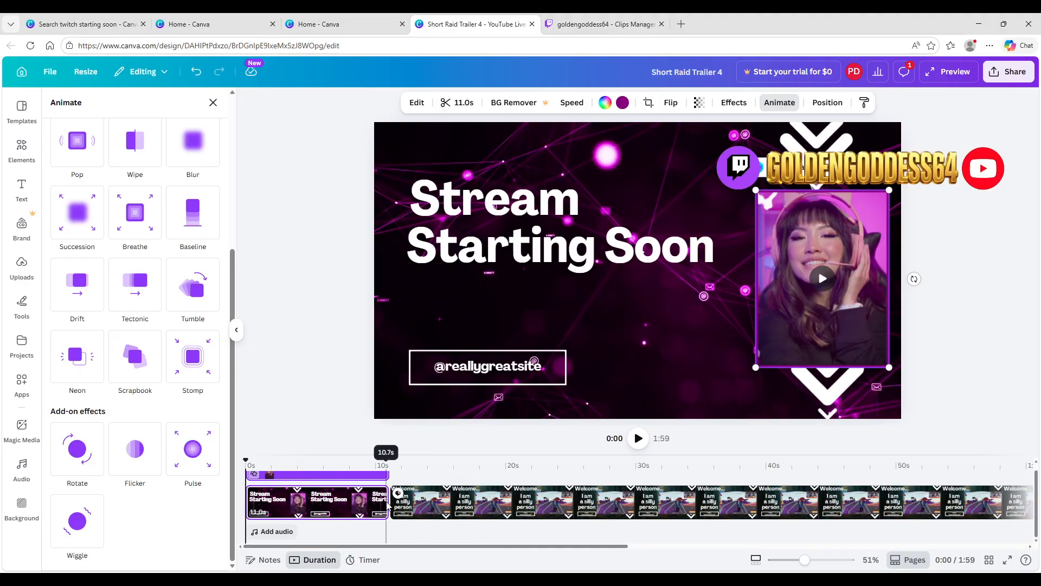
Step: Adjust the first page's duration on the timeline, extending it to about 15 seconds
left_click(315, 505)
left_click(381, 504)
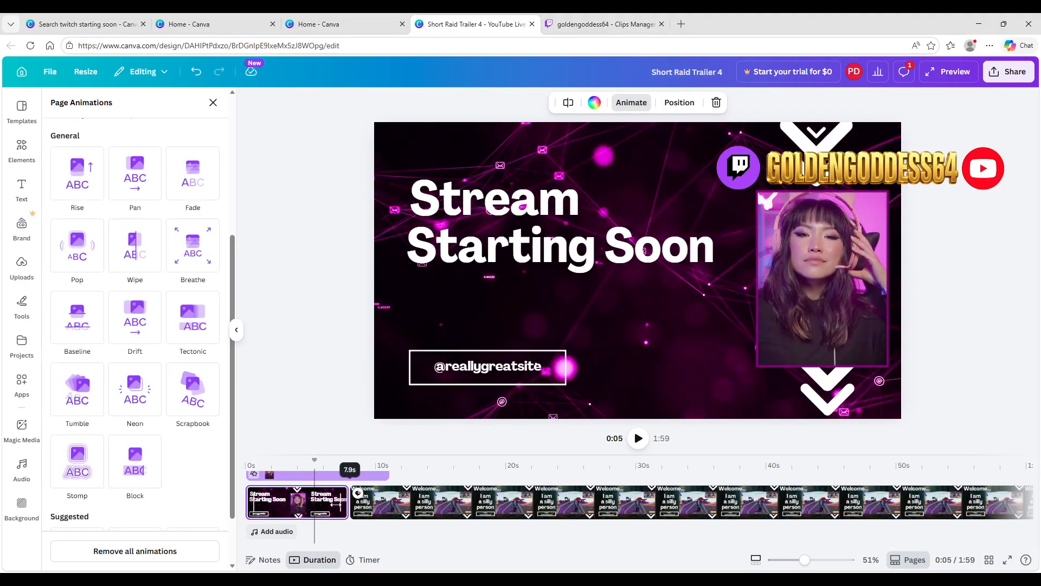
left_click_drag(383, 505, 444, 507)
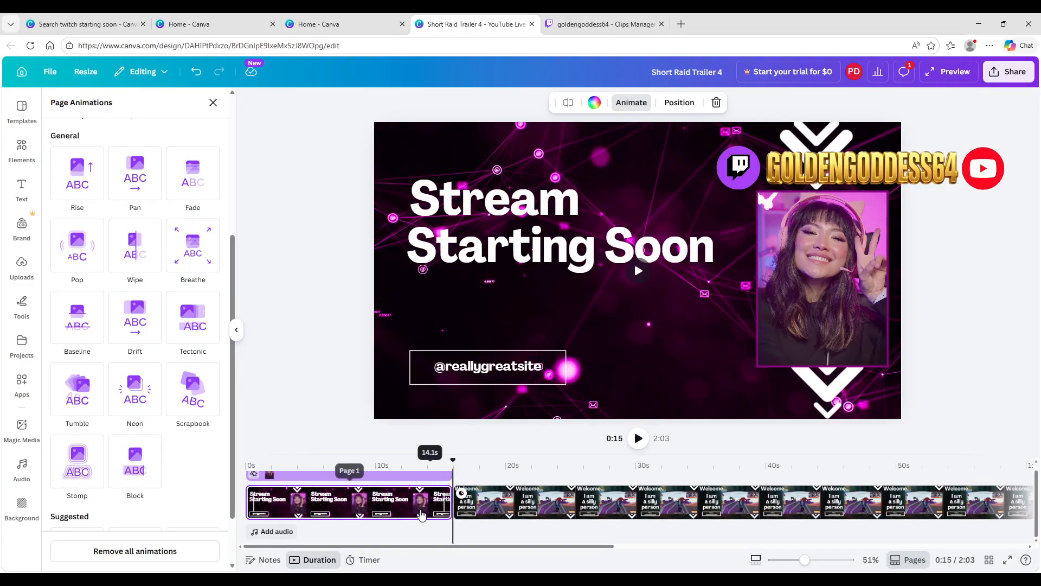
Step: Examine the crop, trim and edit options for the woman's video on the first page
left_click(835, 229)
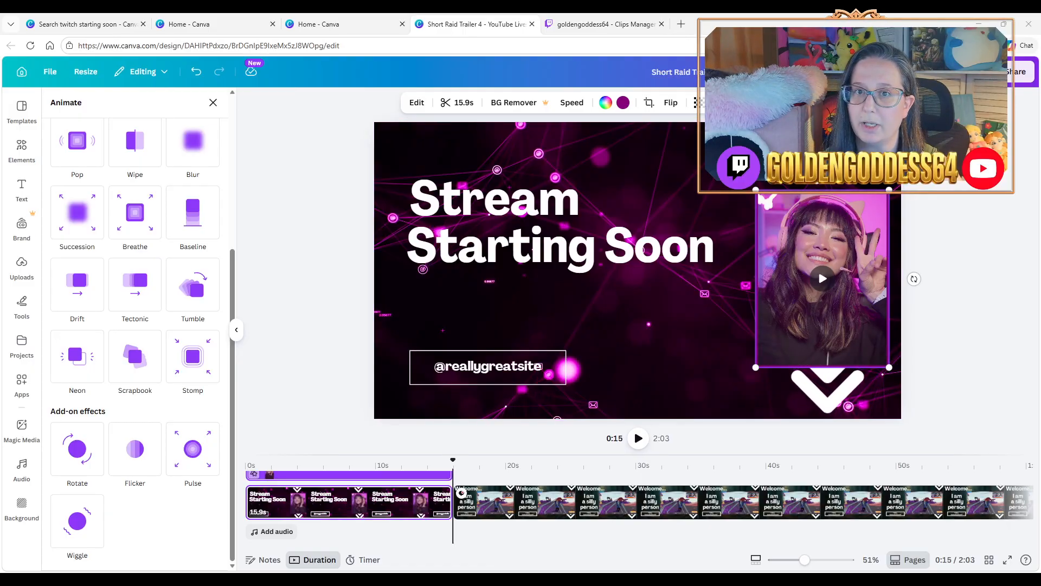
double_click(830, 237)
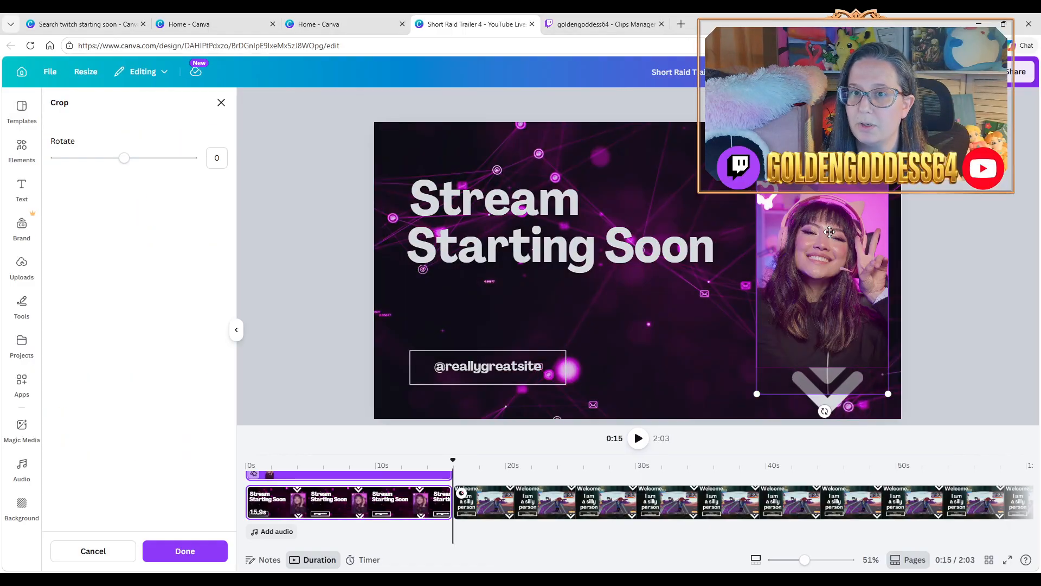
key("Escape")
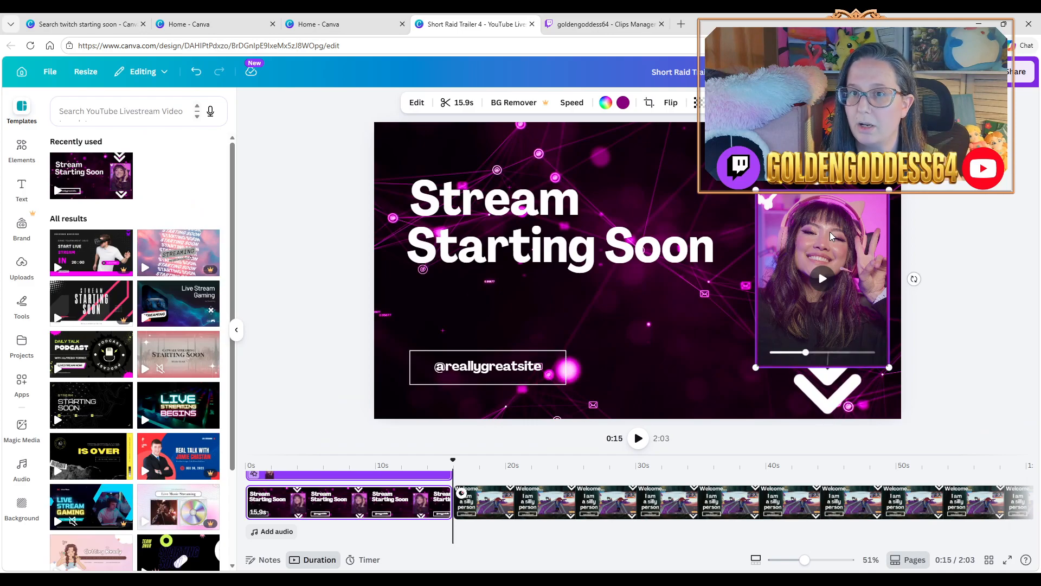
right_click(830, 236)
key("Escape")
double_click(810, 232)
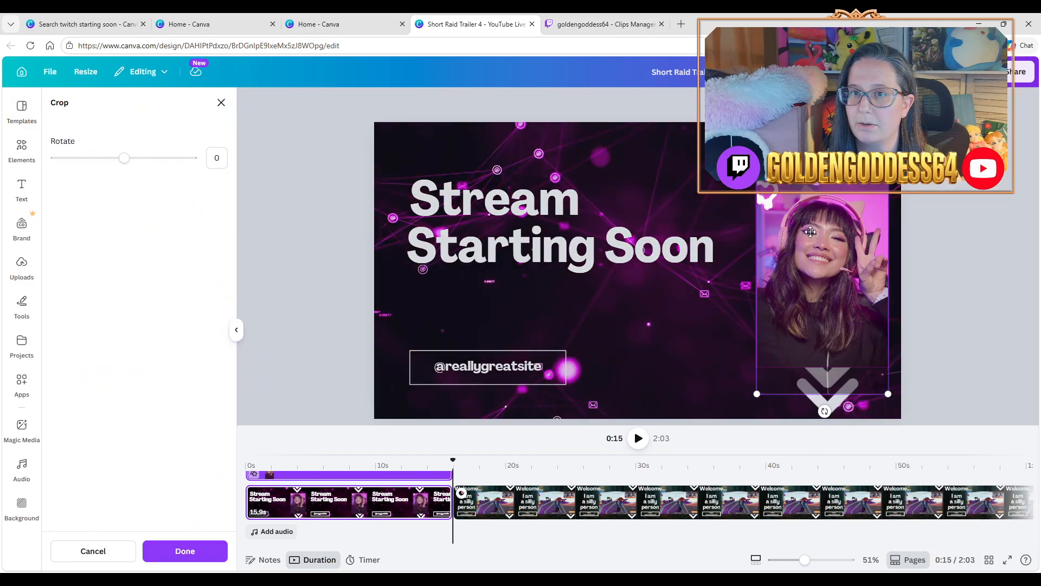
key("Escape")
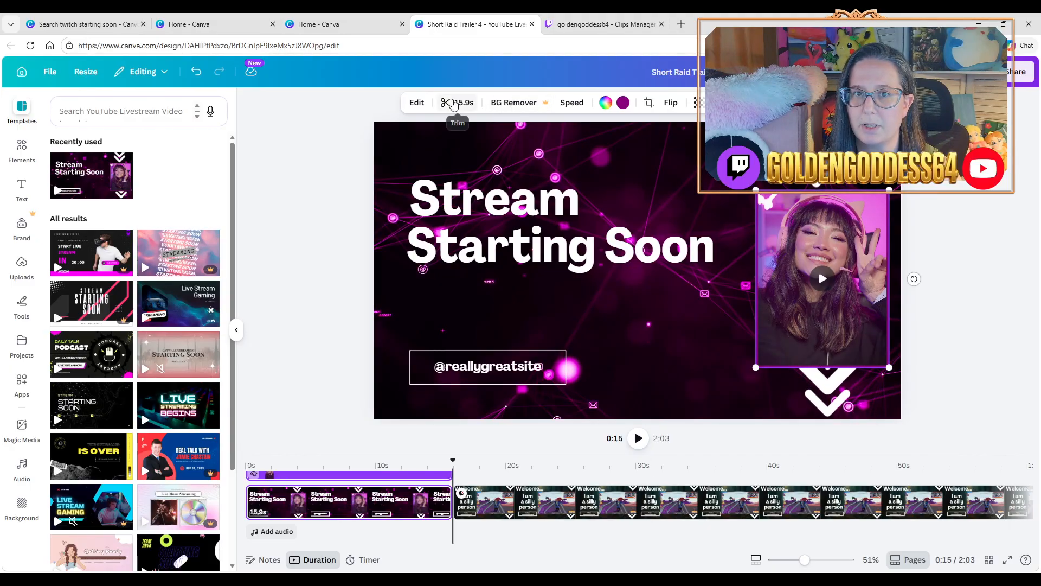
left_click(454, 104)
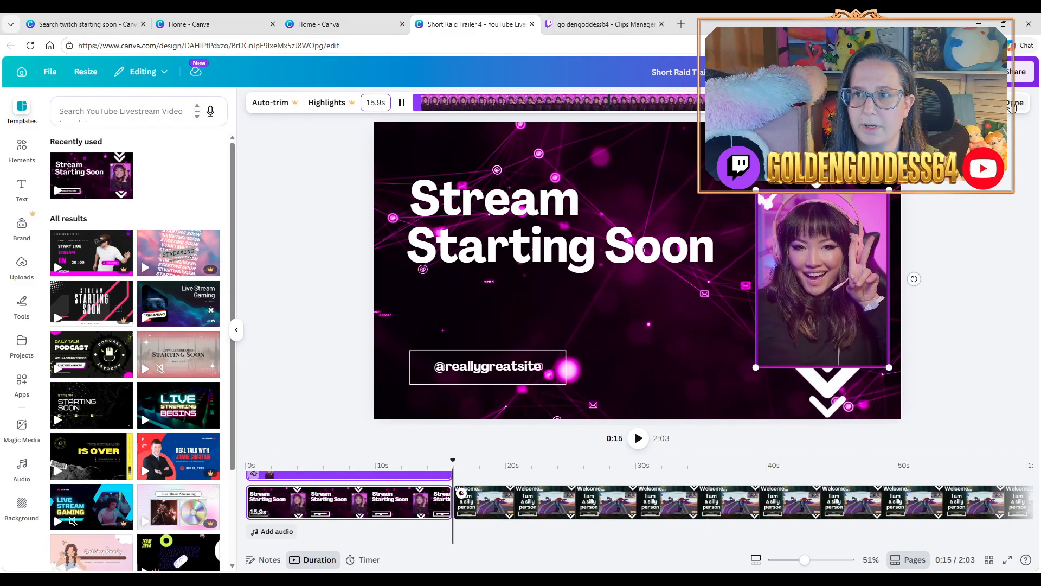
key("Escape")
left_click(417, 103)
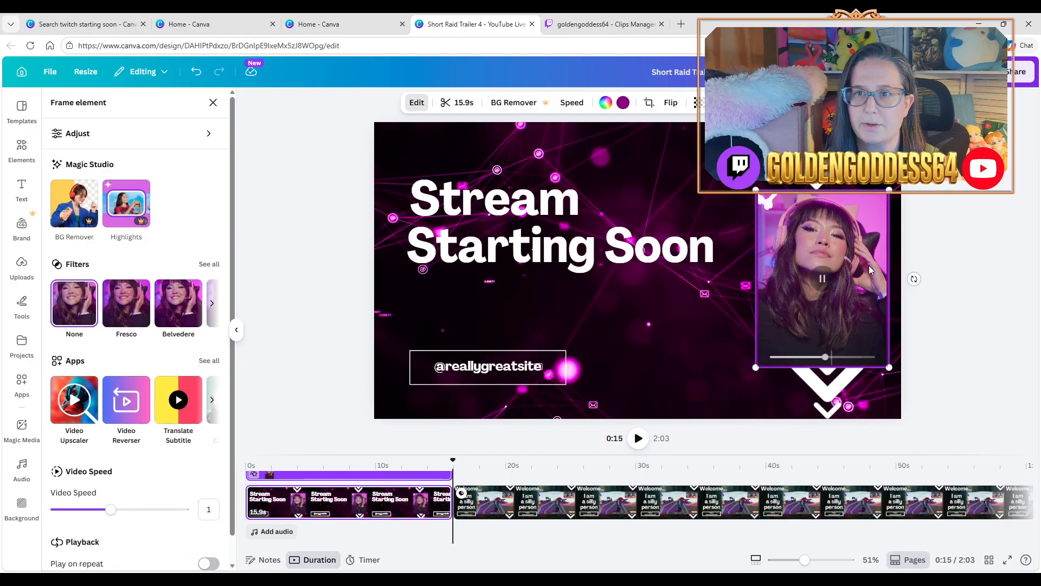
Step: Select the gameplay clip on the second page and examine its video options
left_click(557, 465)
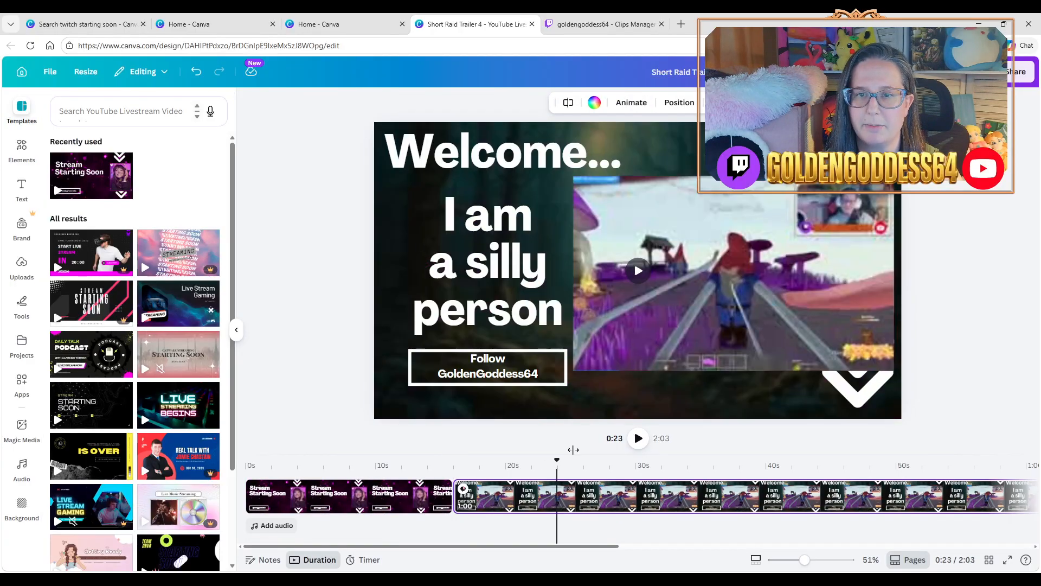
left_click(805, 258)
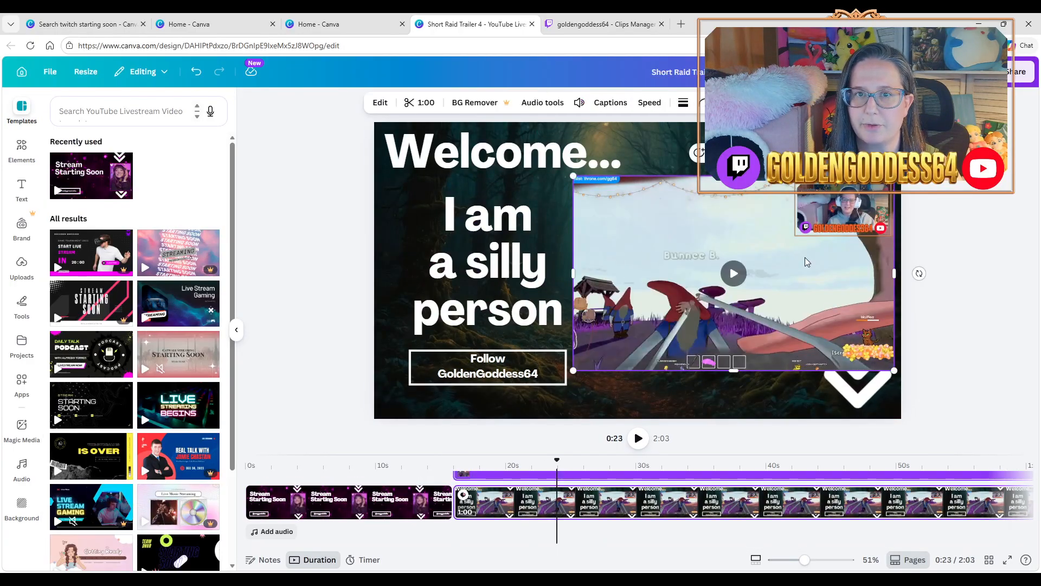
left_click(534, 106)
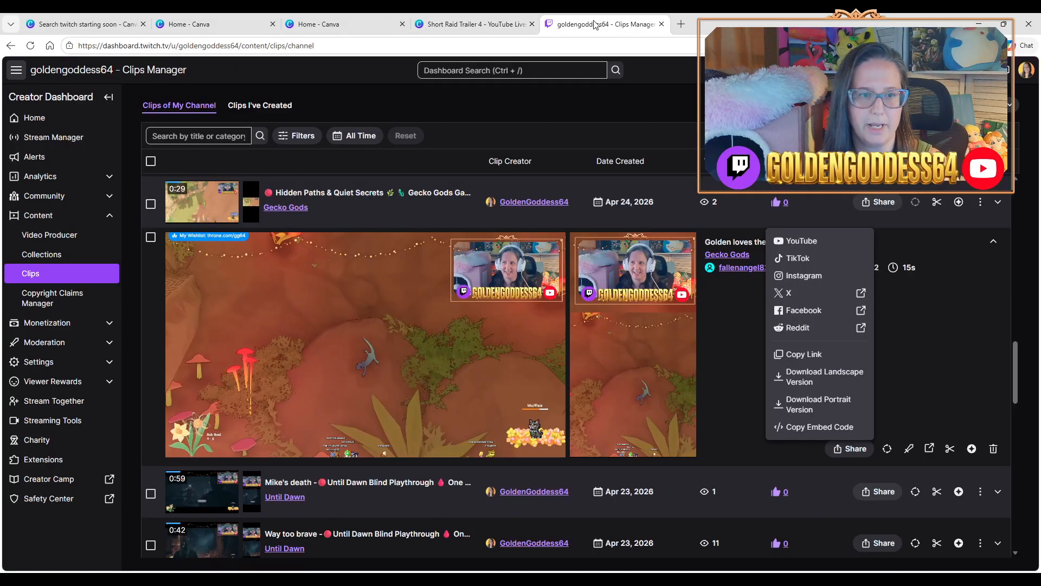
Step: Switch to Twitch and open the channel's clips list through the Creator Dashboard
left_click(594, 24)
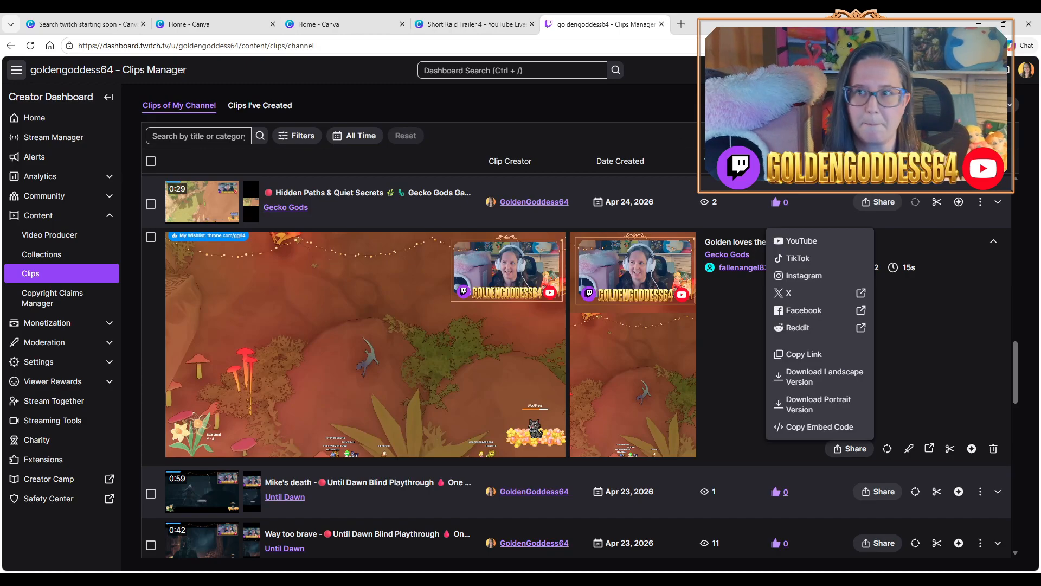
left_click(1021, 77)
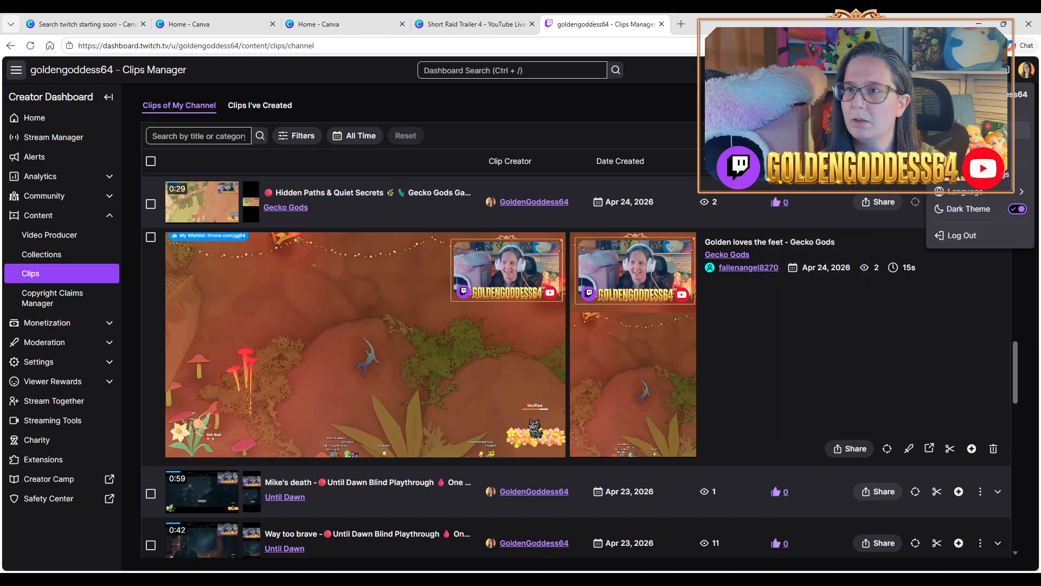
left_click(981, 130)
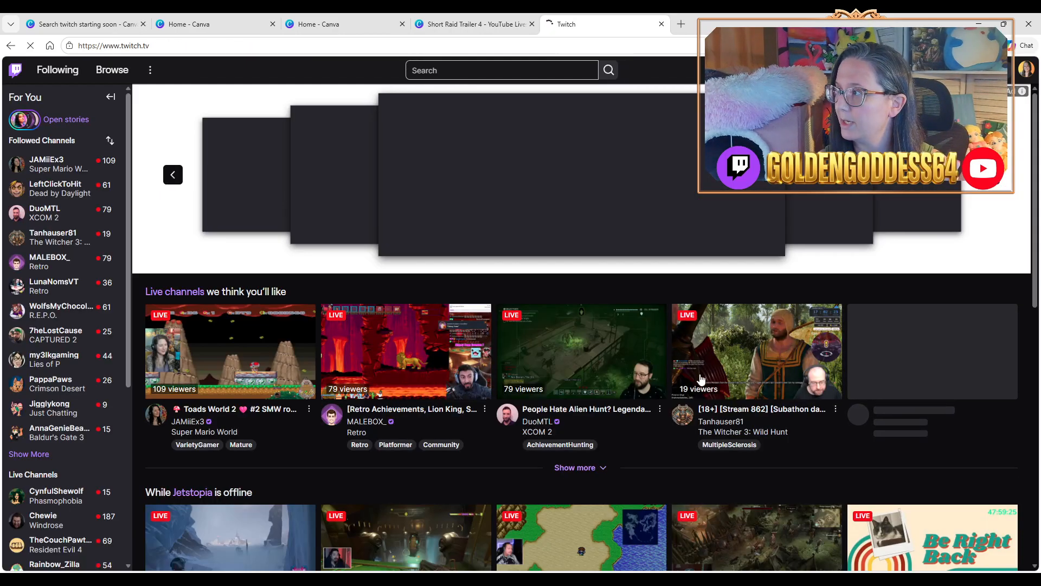
left_click(1027, 68)
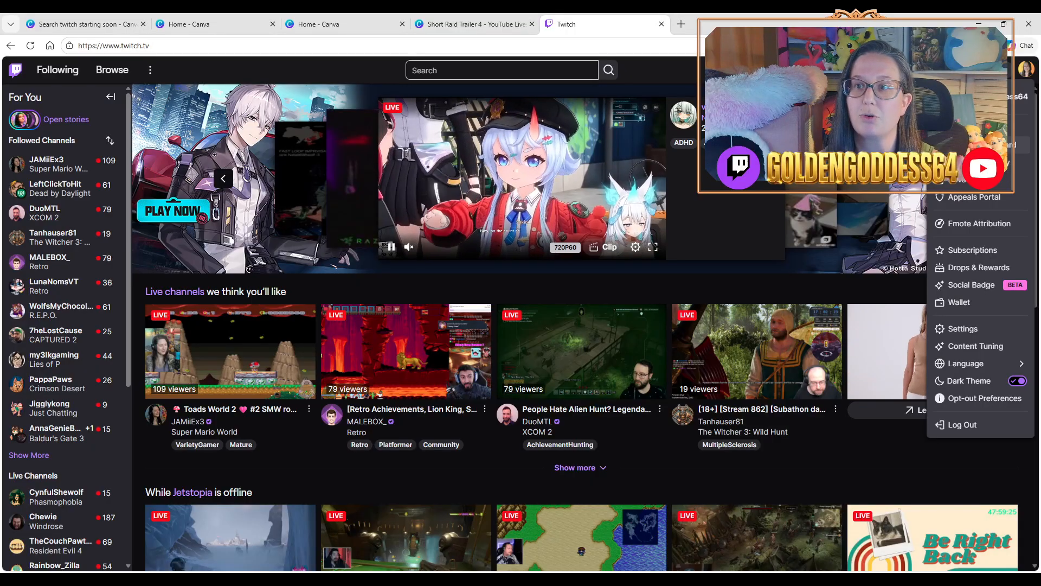
left_click(981, 145)
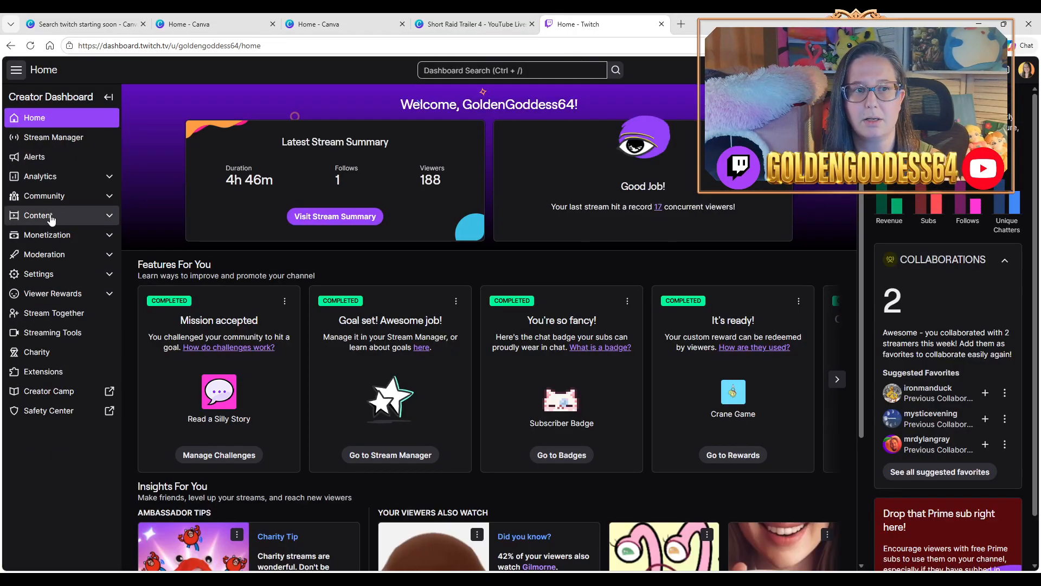
left_click(54, 216)
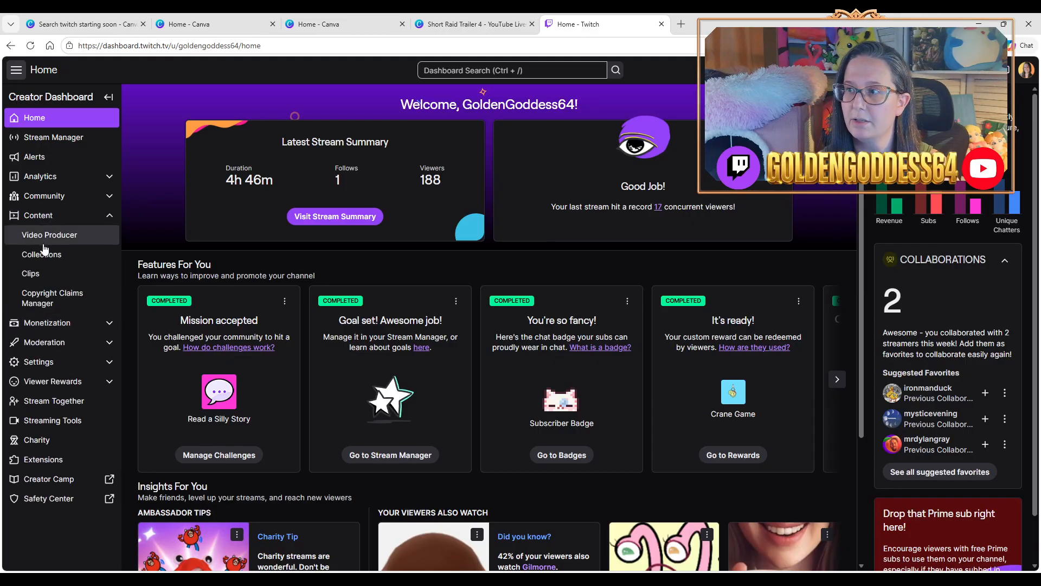
left_click(25, 274)
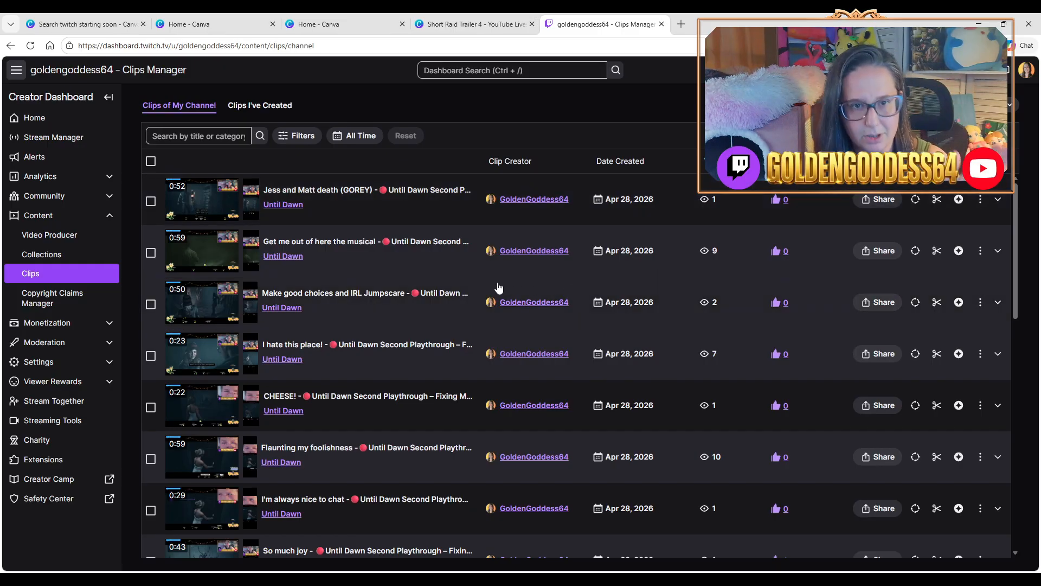
Step: Find the 14-second "Gecko chirp" clip in the clips list and expand it
scroll(498, 285, "down", 3)
scroll(498, 283, "down", 1)
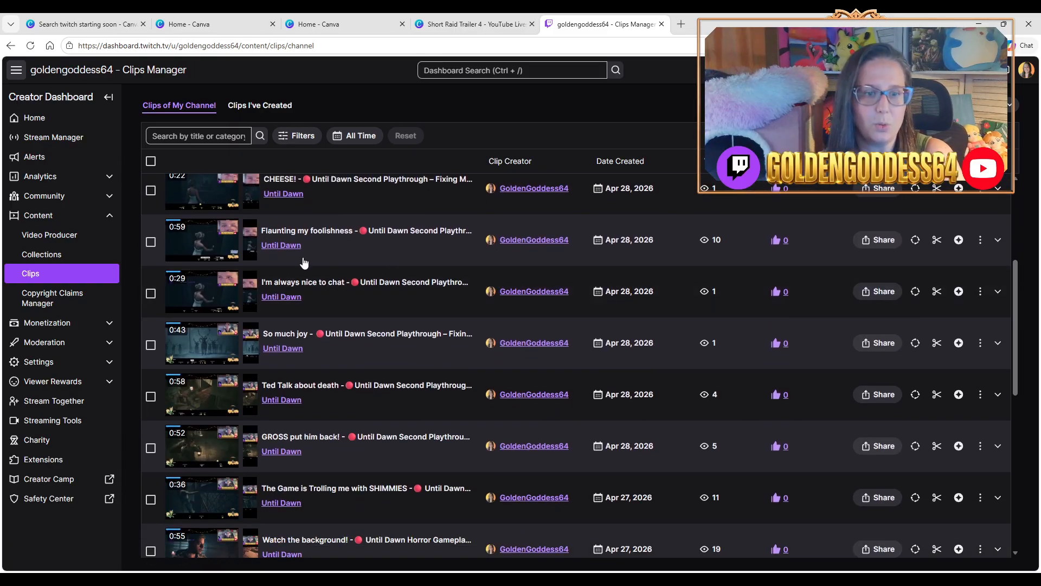
scroll(304, 265, "down", 6)
scroll(304, 267, "down", 4)
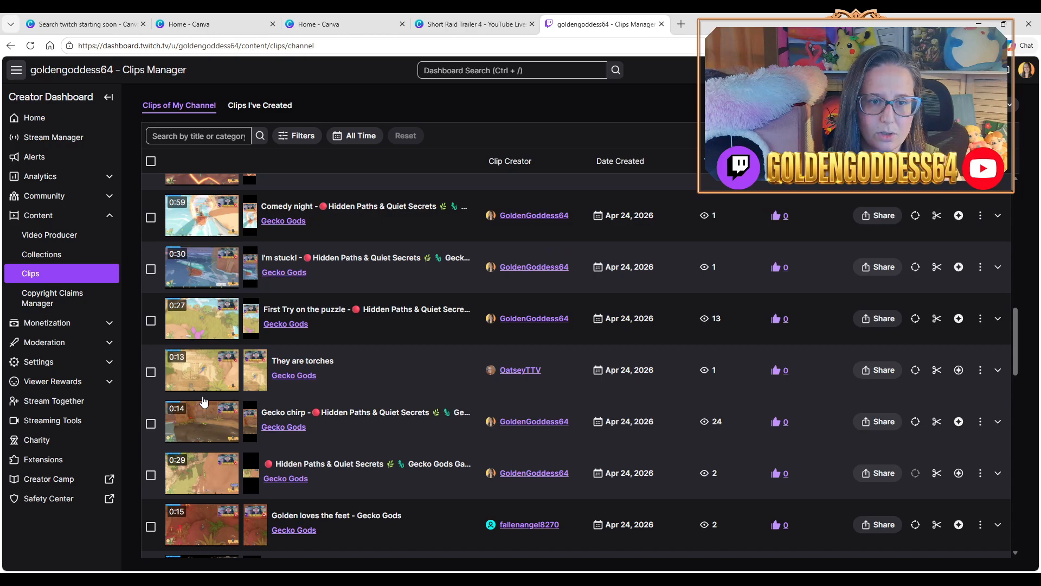
left_click(208, 428)
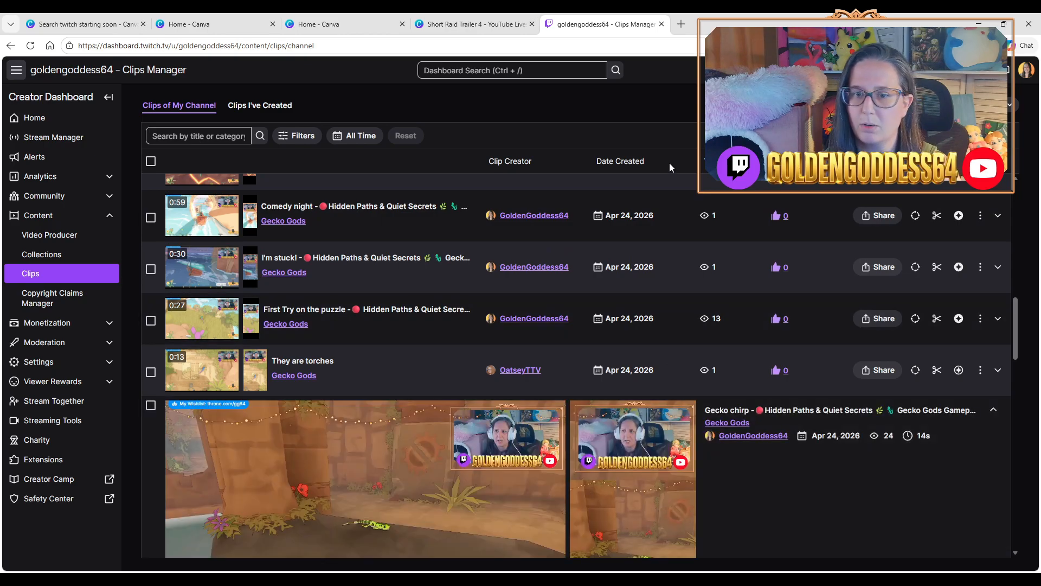
scroll(689, 300, "down", 1)
scroll(690, 300, "down", 2)
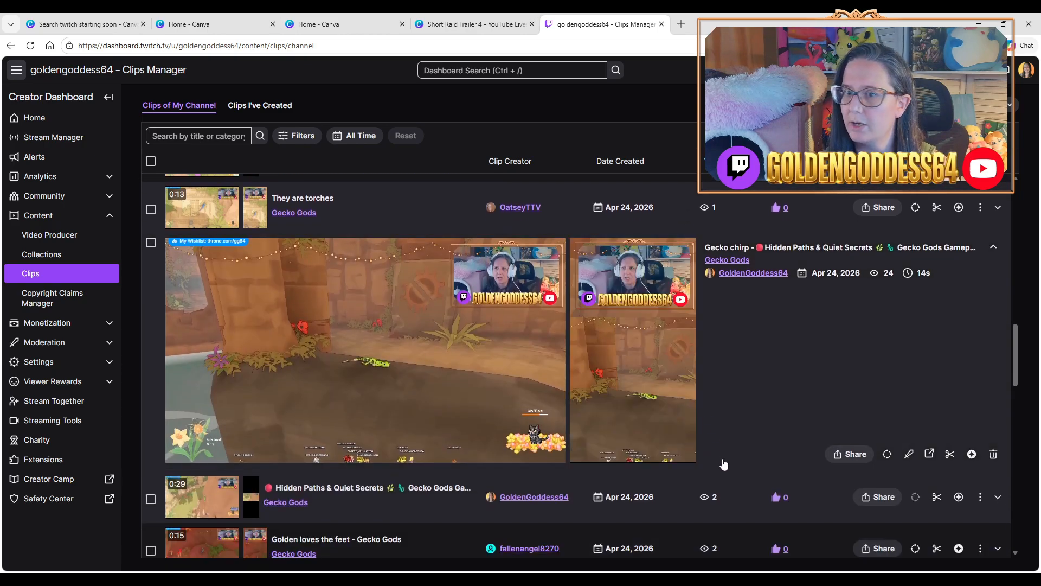
Step: Open the portrait version of the Gecko chirp clip for sharing and start editing its layout
mouse_move(638, 386)
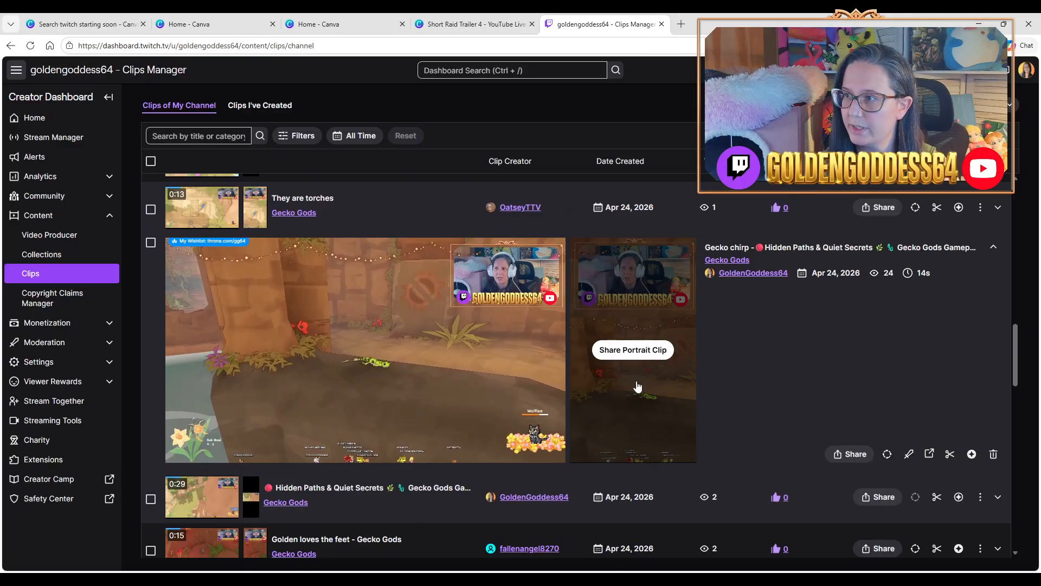
mouse_move(410, 294)
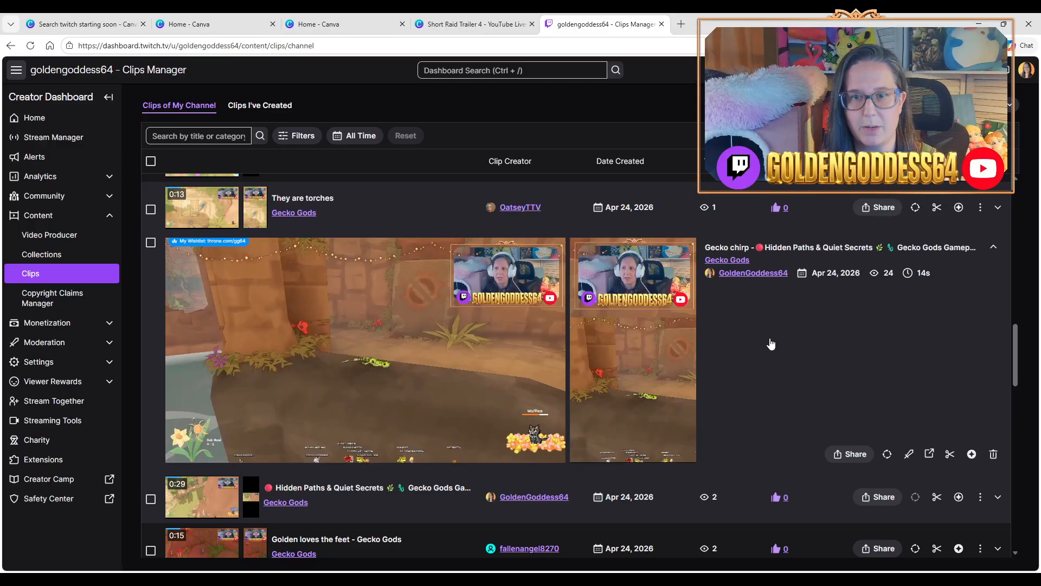
mouse_move(666, 283)
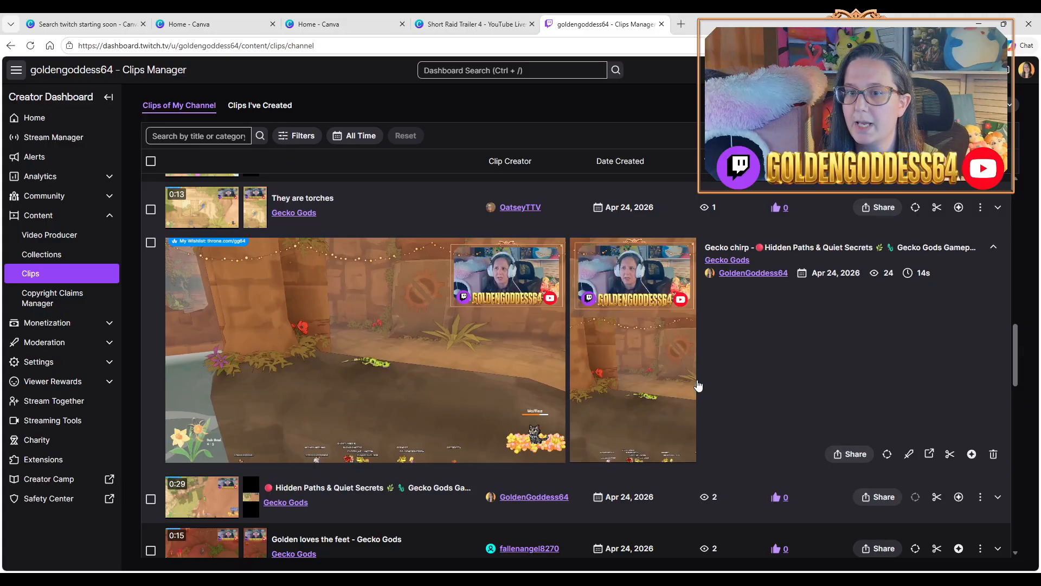
mouse_move(583, 276)
mouse_move(467, 305)
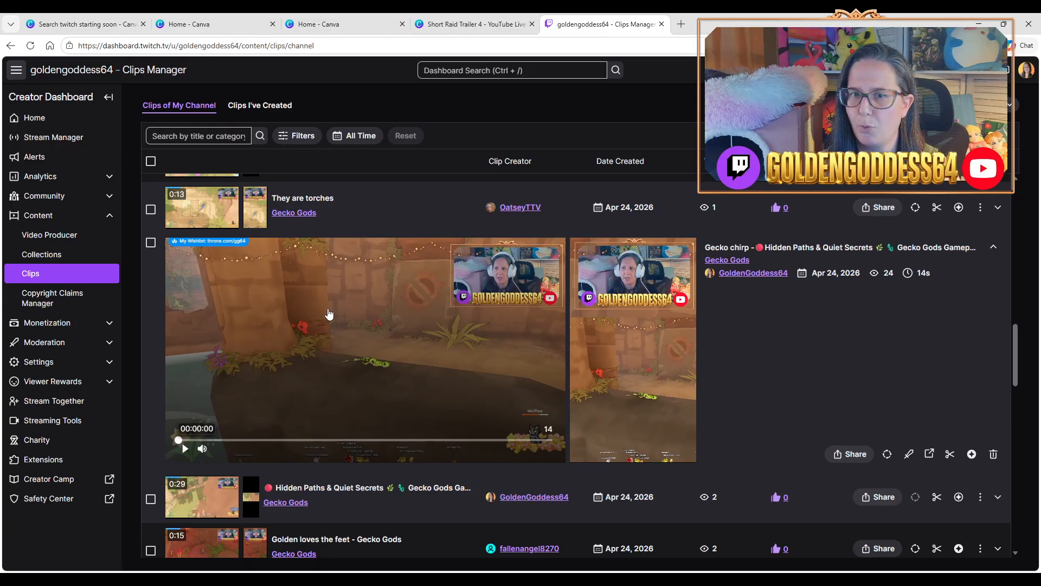
mouse_move(627, 315)
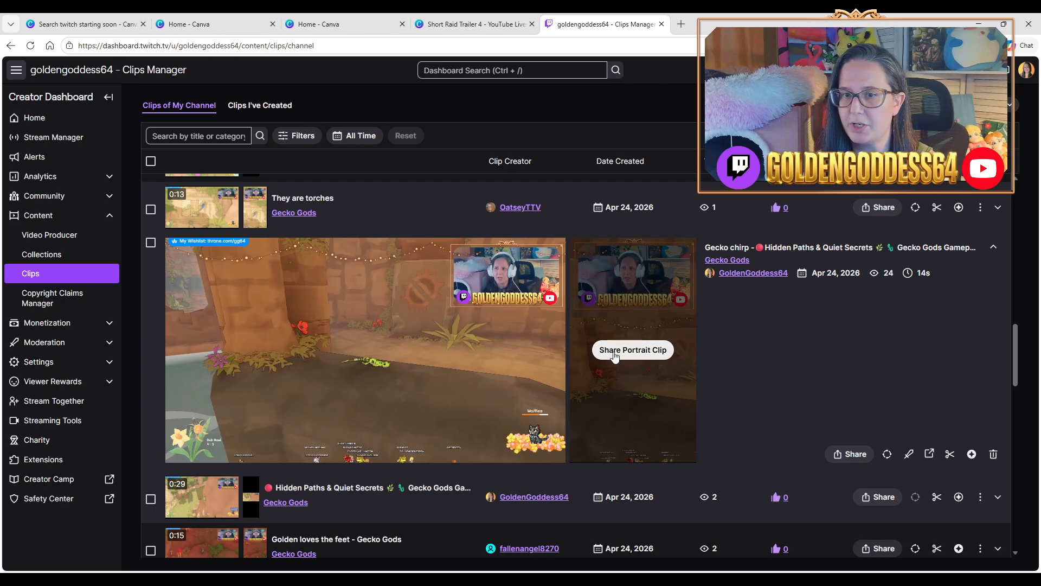
left_click(634, 352)
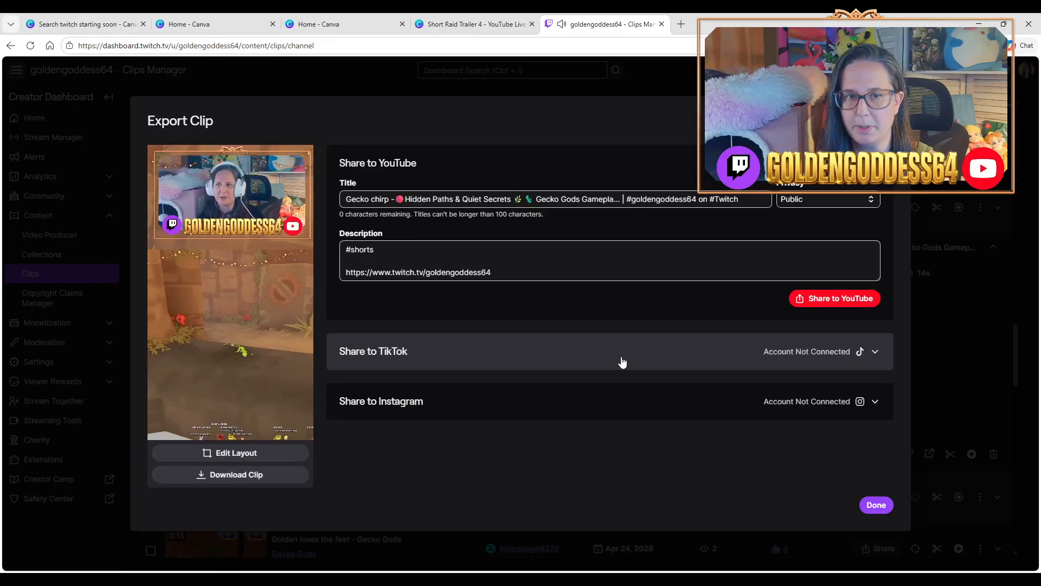
left_click(244, 453)
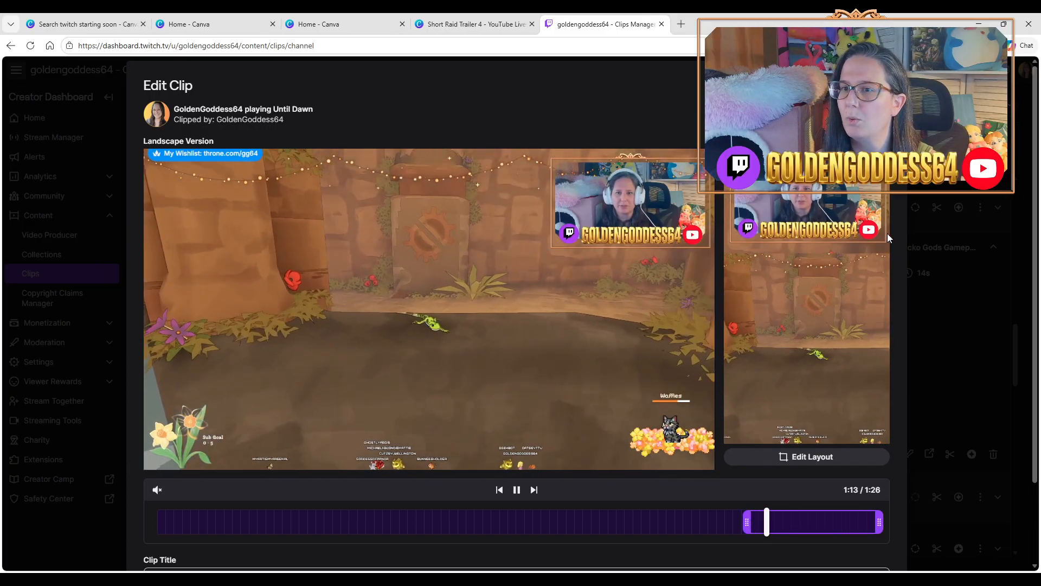
left_click(808, 457)
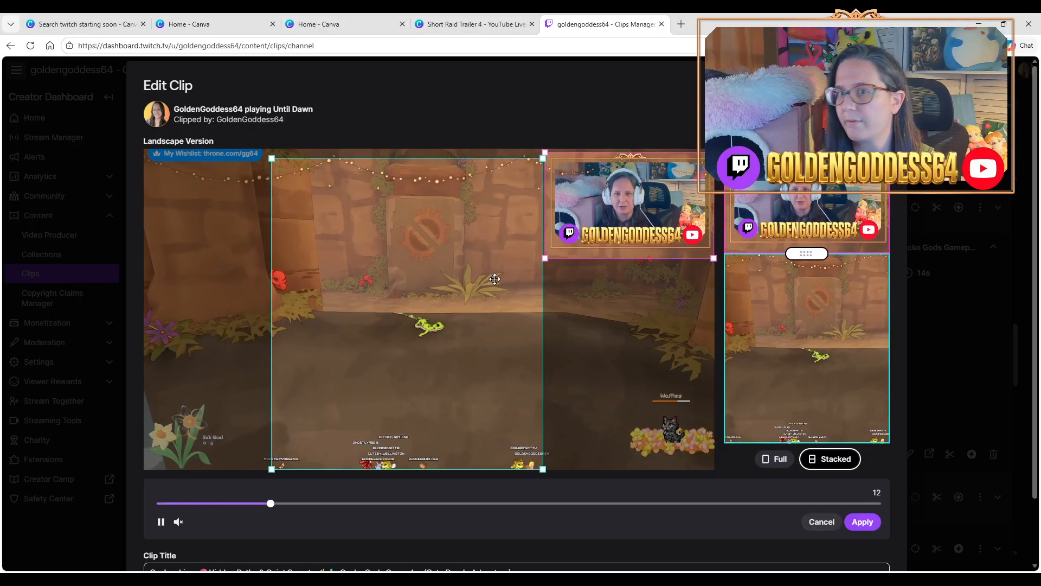
Step: Reposition the gameplay and webcam crop areas in the clip's Stacked portrait layout
left_click_drag(497, 279, 496, 279)
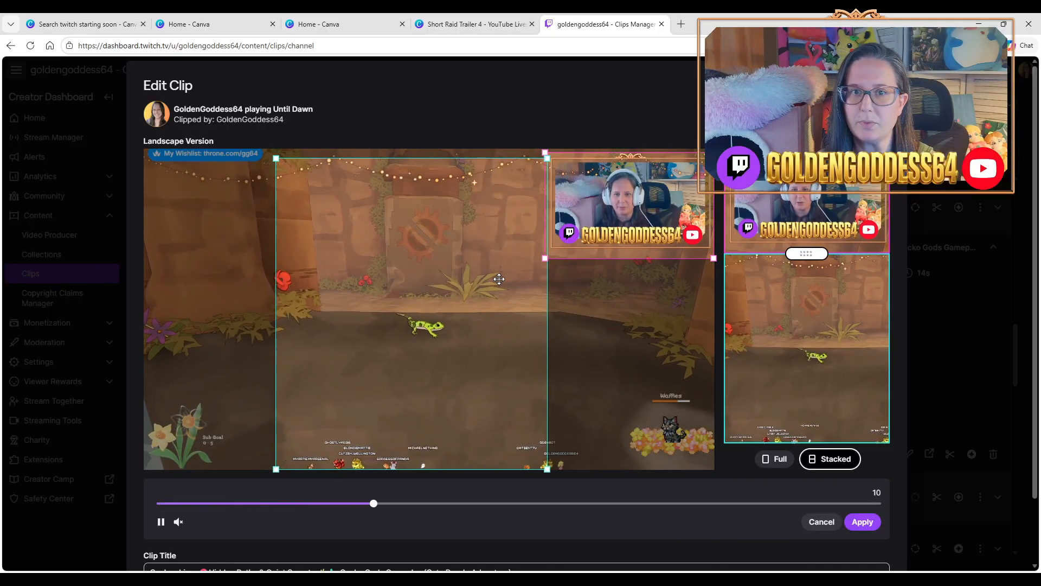
left_click_drag(654, 172, 660, 201)
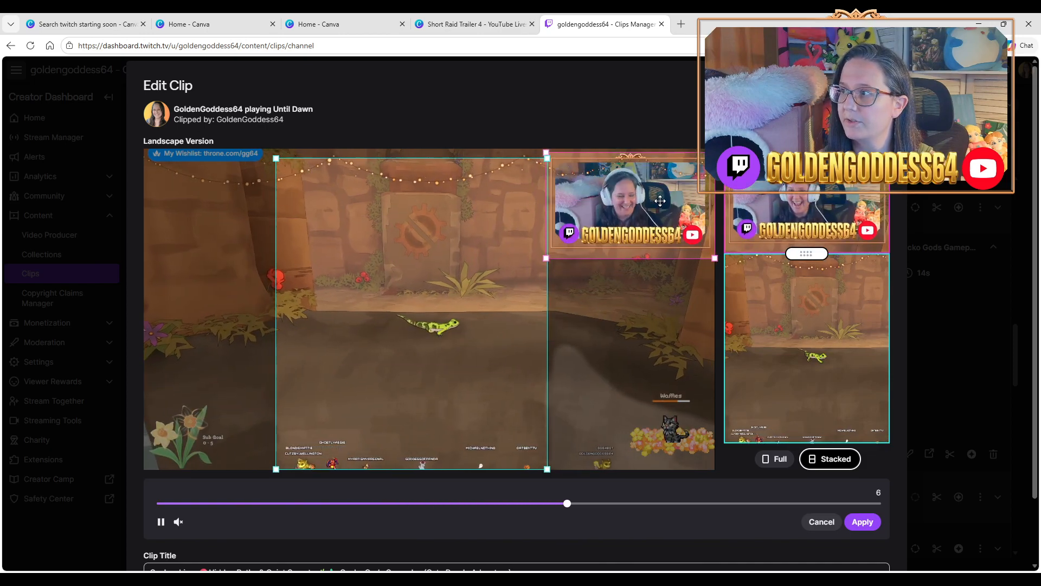
left_click_drag(324, 379, 388, 361)
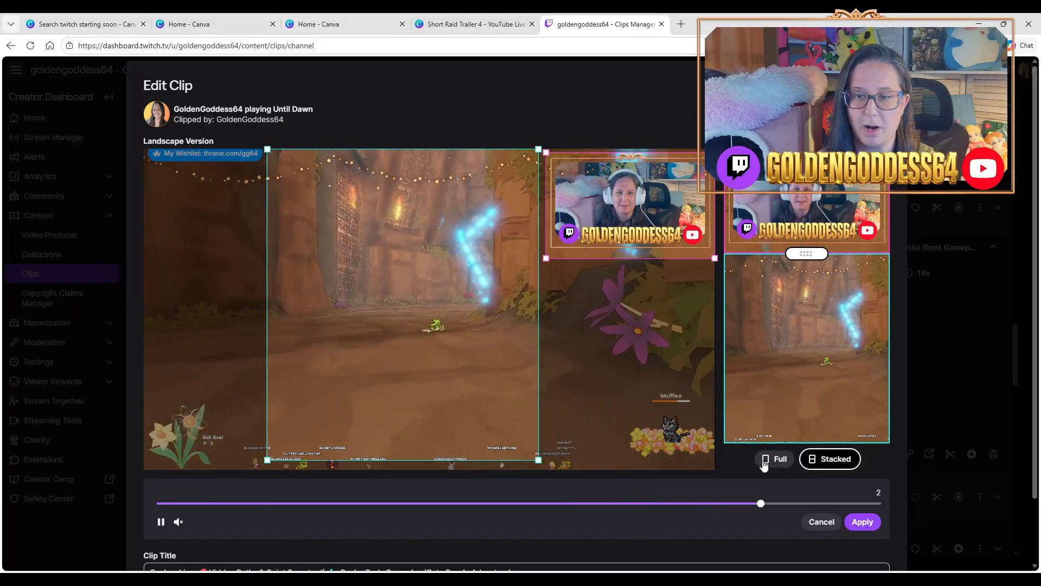
Step: Try the Full portrait layout, return to Stacked and apply it with the gameplay crop area readjusted
left_click(774, 464)
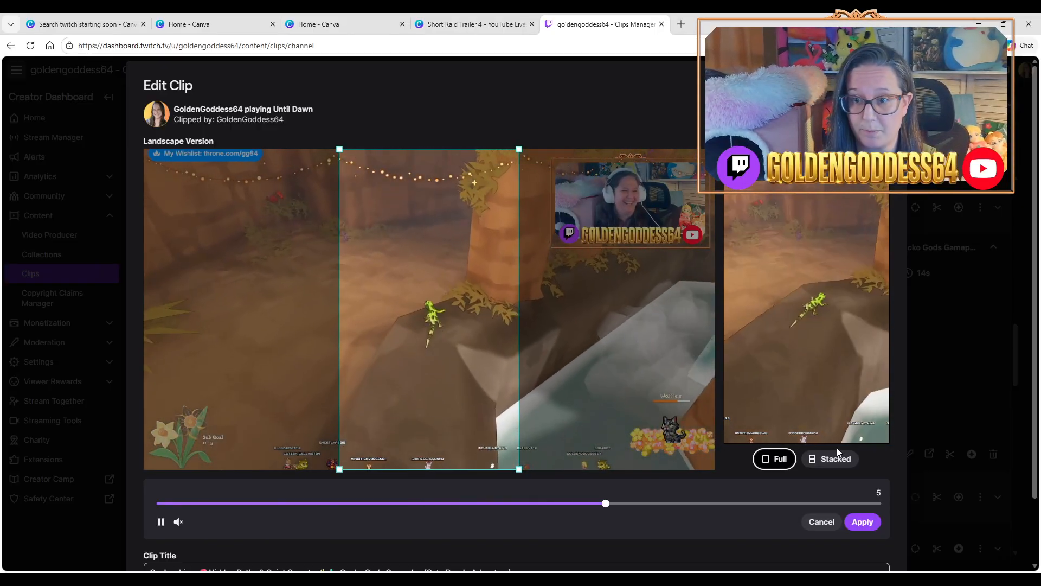
left_click(834, 458)
left_click_drag(500, 204, 499, 205)
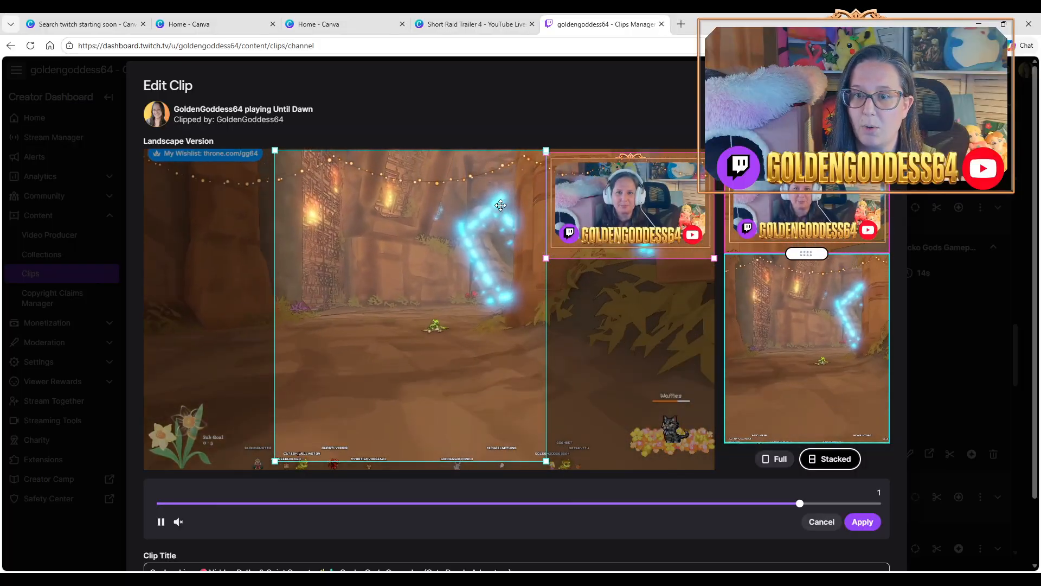
left_click(862, 522)
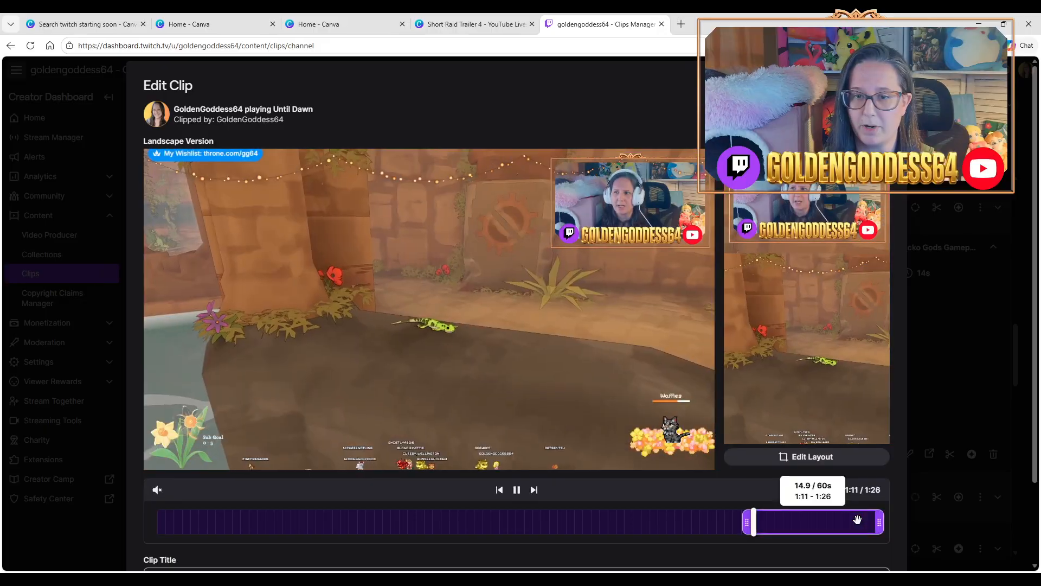
Step: Save the edited Gecko chirp clip over its existing version, close the export dialog and open the clip's sharing and download options
scroll(570, 278, "down", 2)
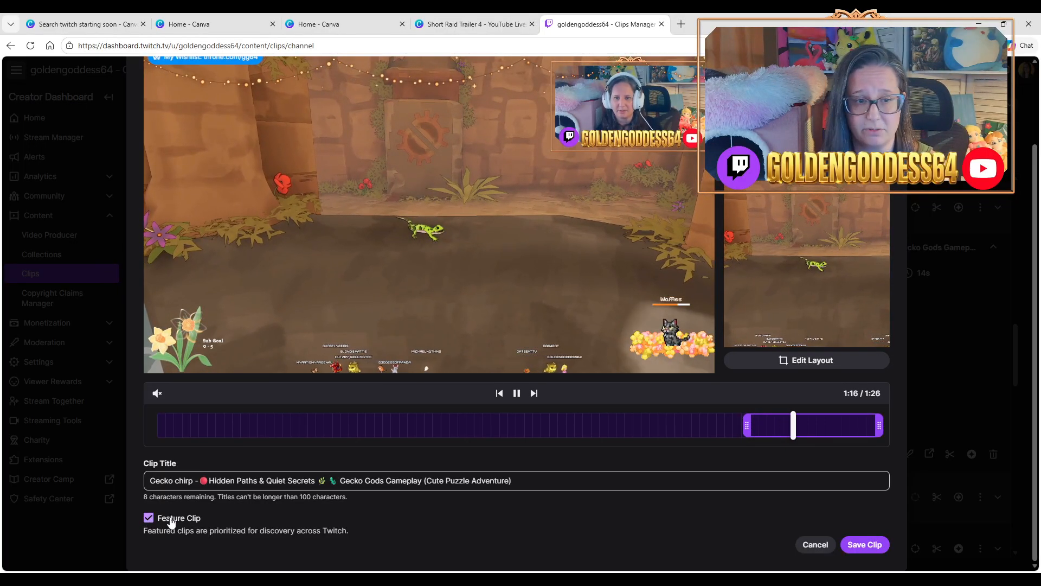
left_click(869, 544)
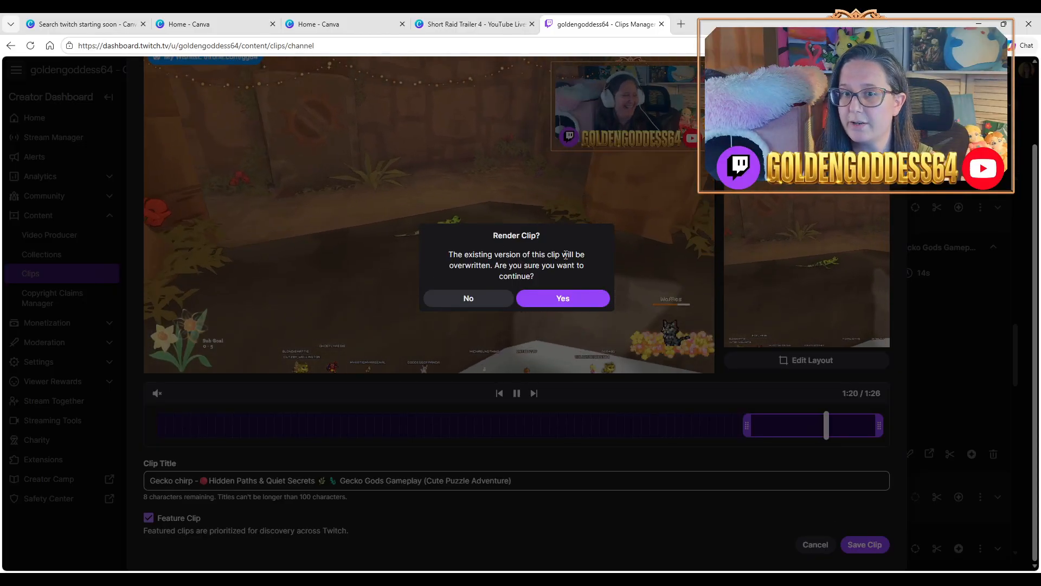
left_click(567, 301)
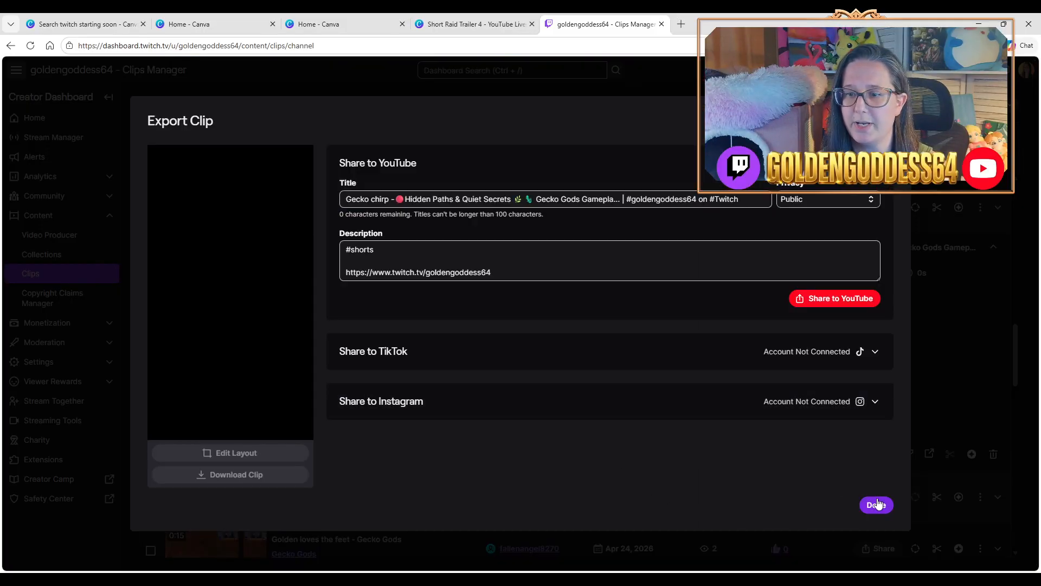
left_click(875, 504)
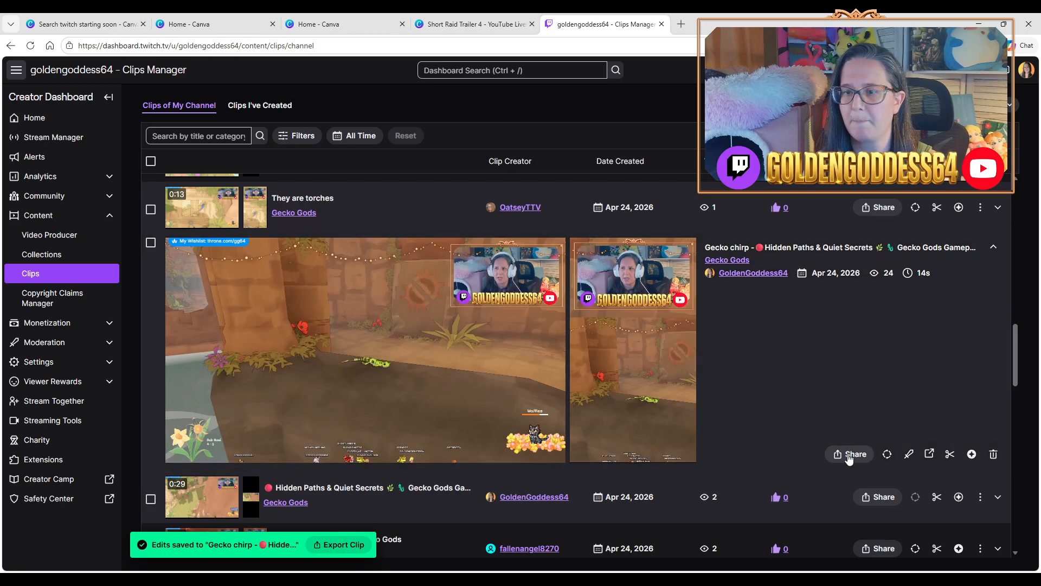
left_click(850, 456)
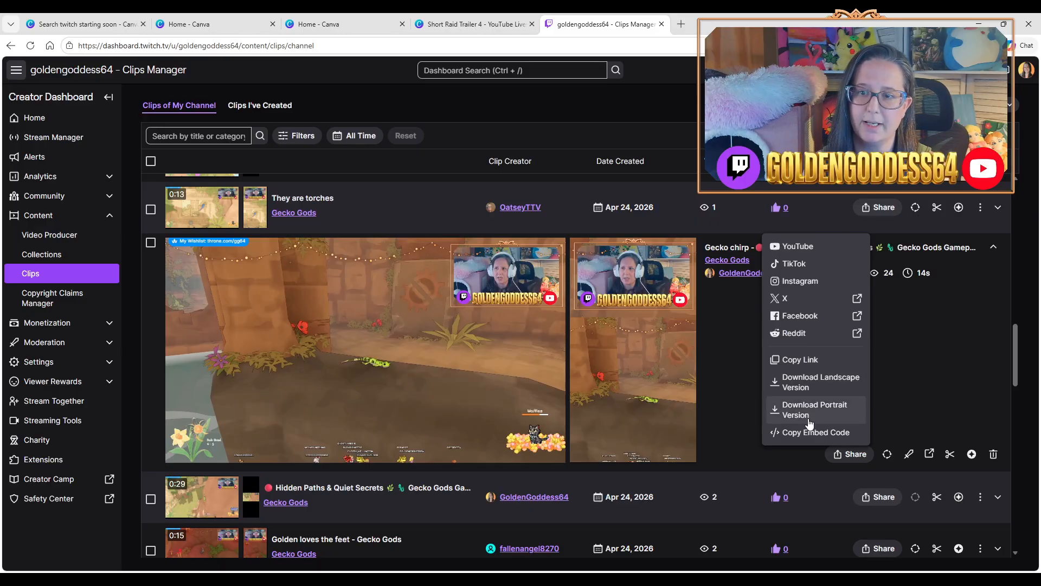
mouse_move(330, 256)
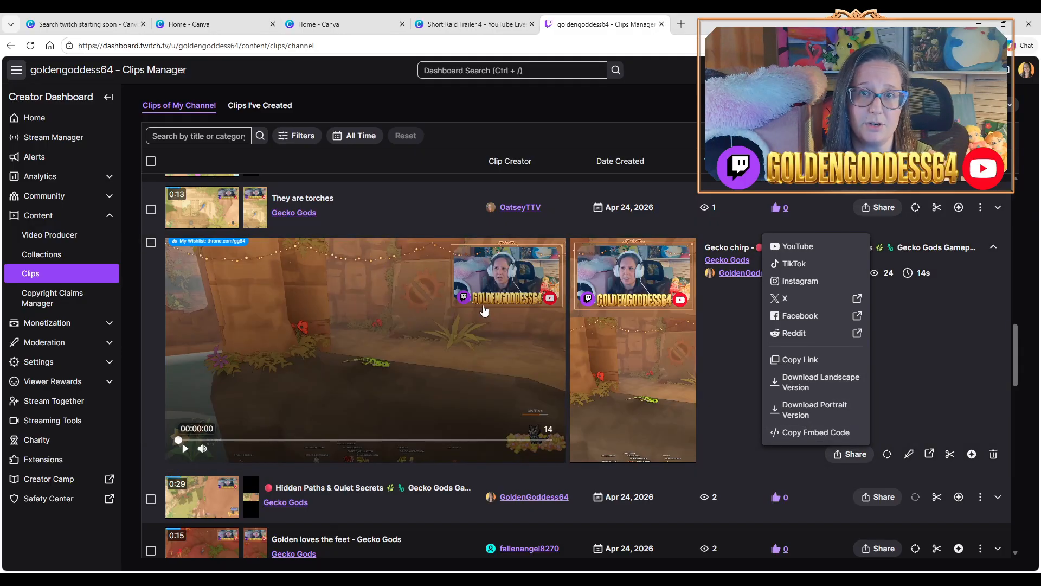
Step: Switch to the Canva design and look through the uploaded images, videos, audio and folders, checking the remaining storage
left_click(411, 22)
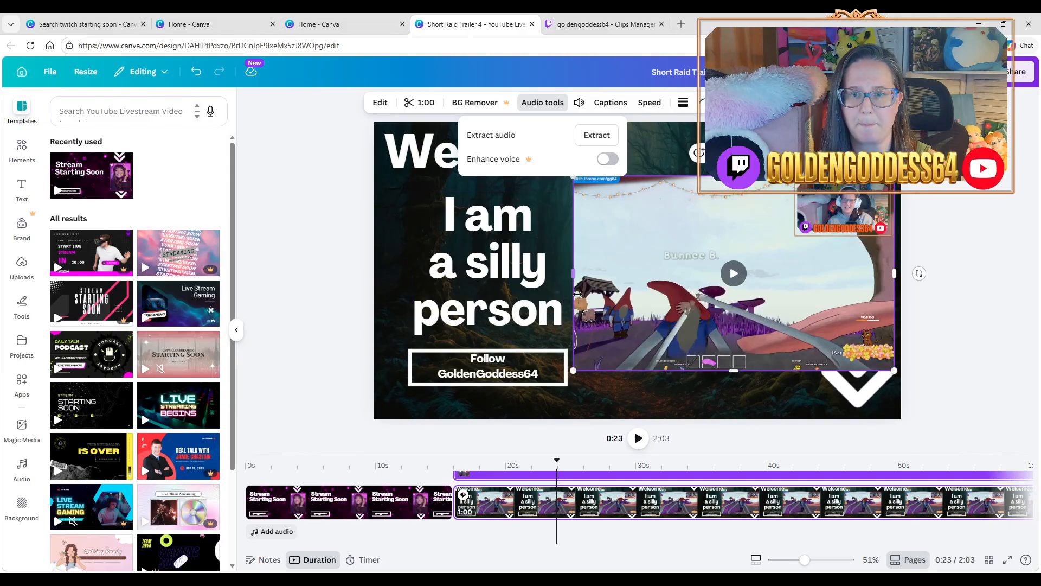
left_click(696, 288)
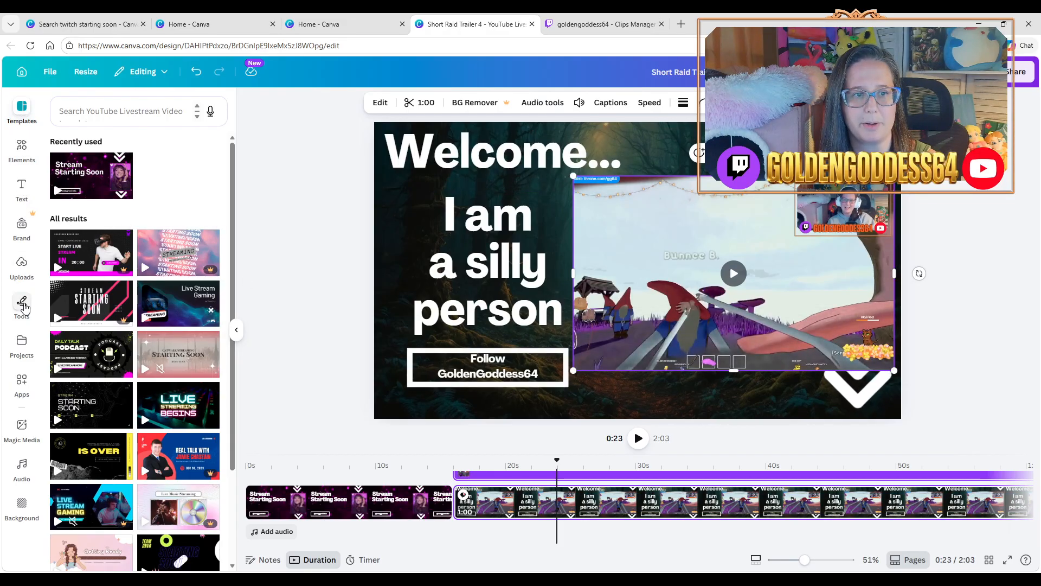
left_click(22, 264)
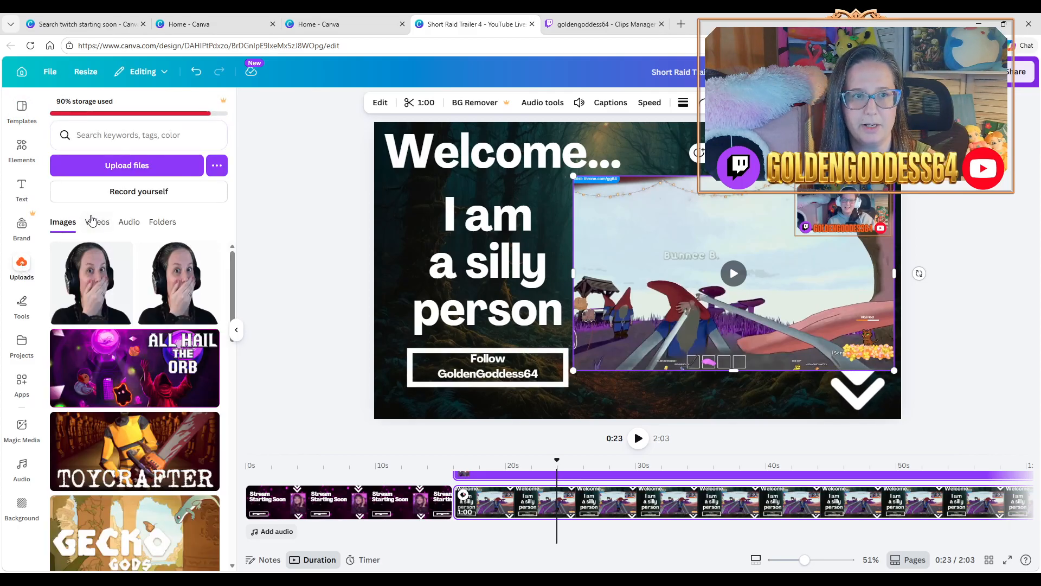
left_click(93, 223)
left_click(129, 223)
left_click(165, 223)
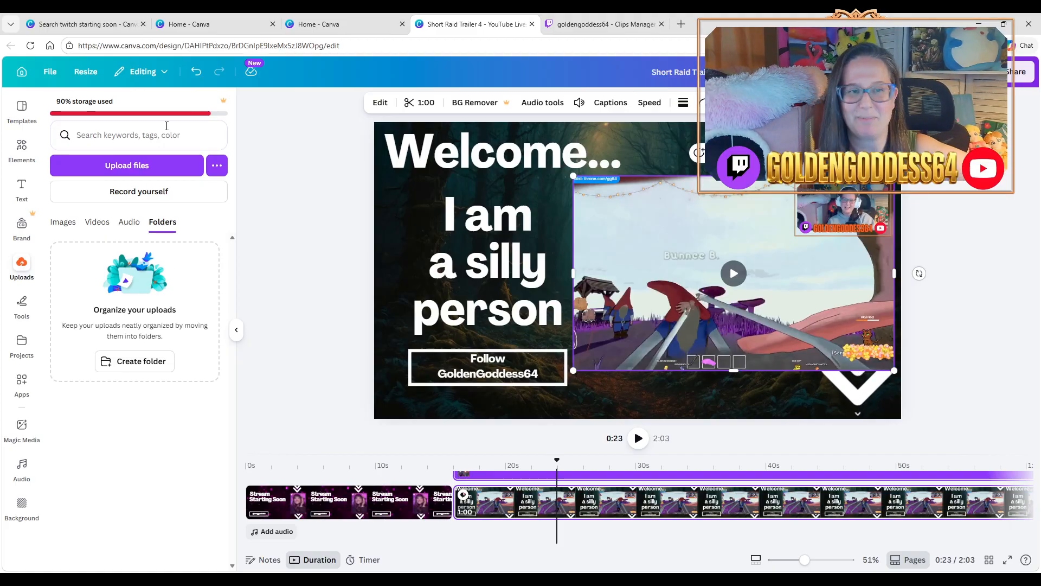
mouse_move(76, 108)
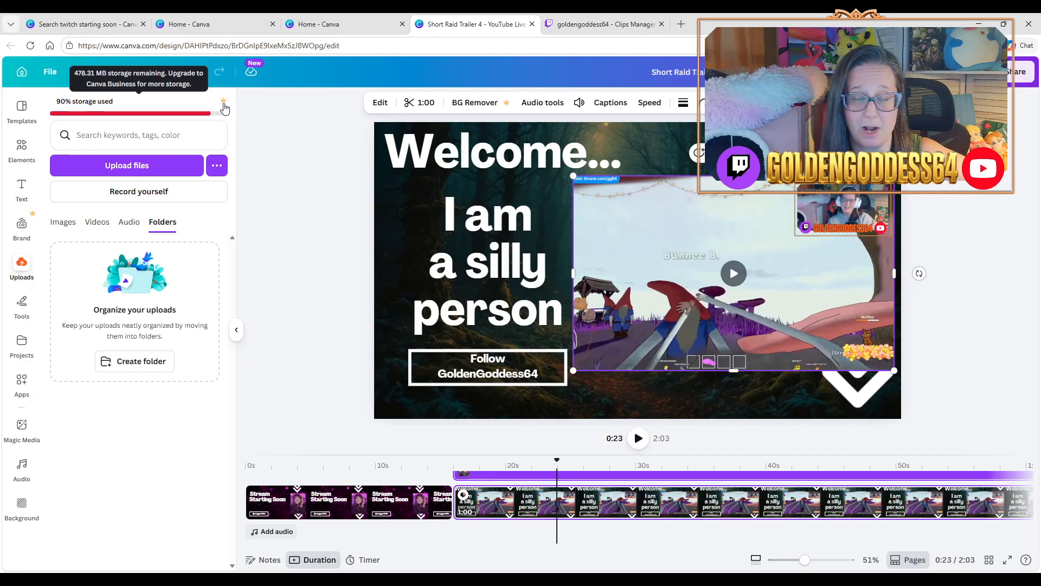
left_click(94, 222)
mouse_move(233, 262)
left_mouse_down()
mouse_move(234, 478)
mouse_move(229, 265)
left_mouse_up()
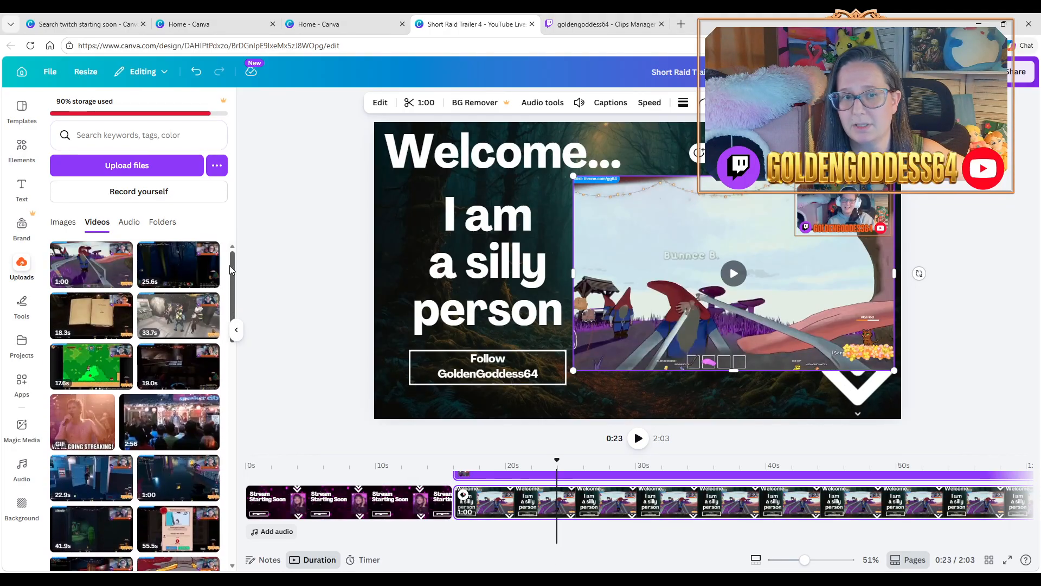
left_click(59, 252)
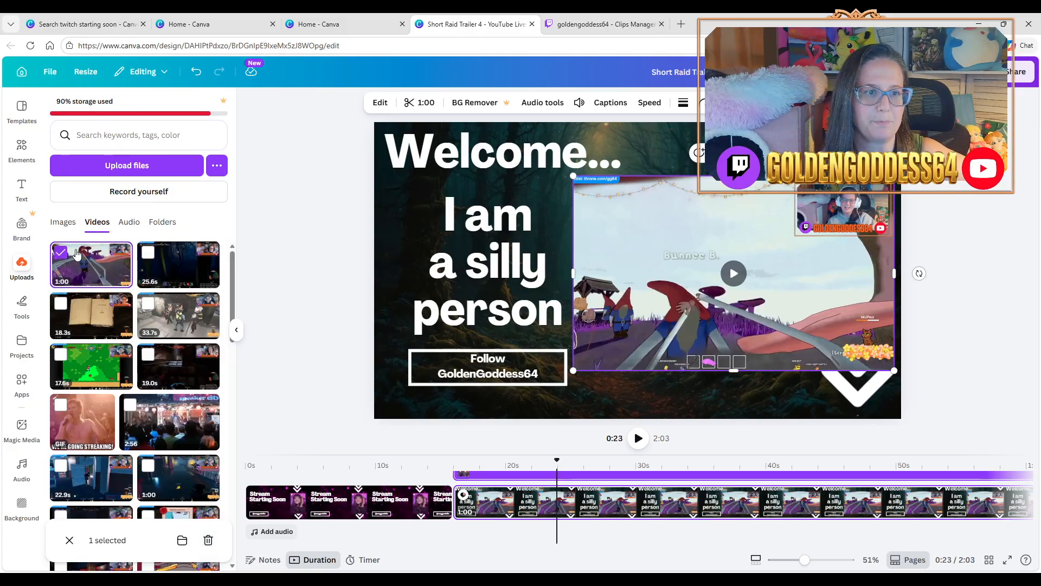
left_click(60, 252)
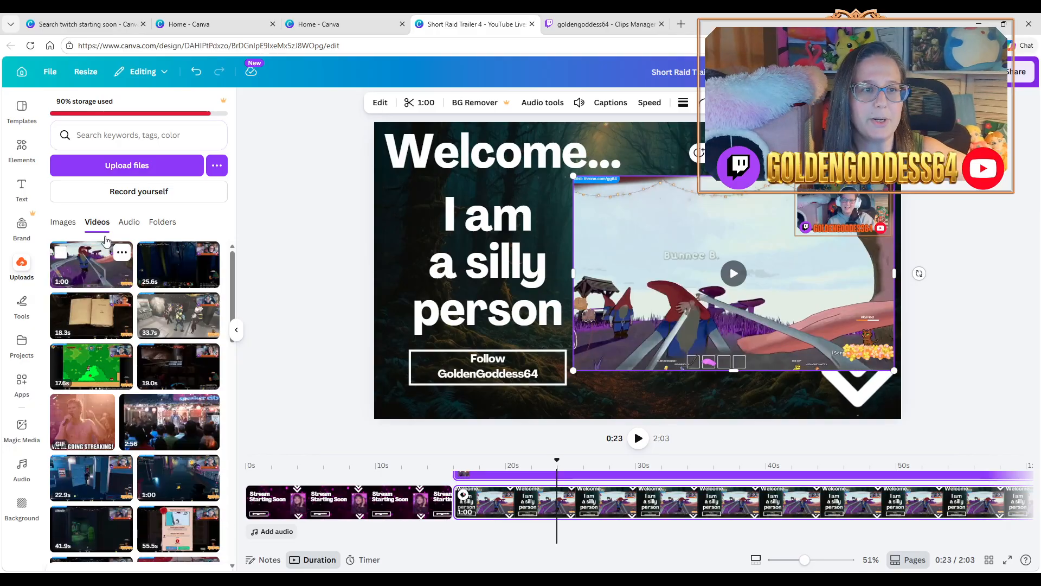
left_click(148, 167)
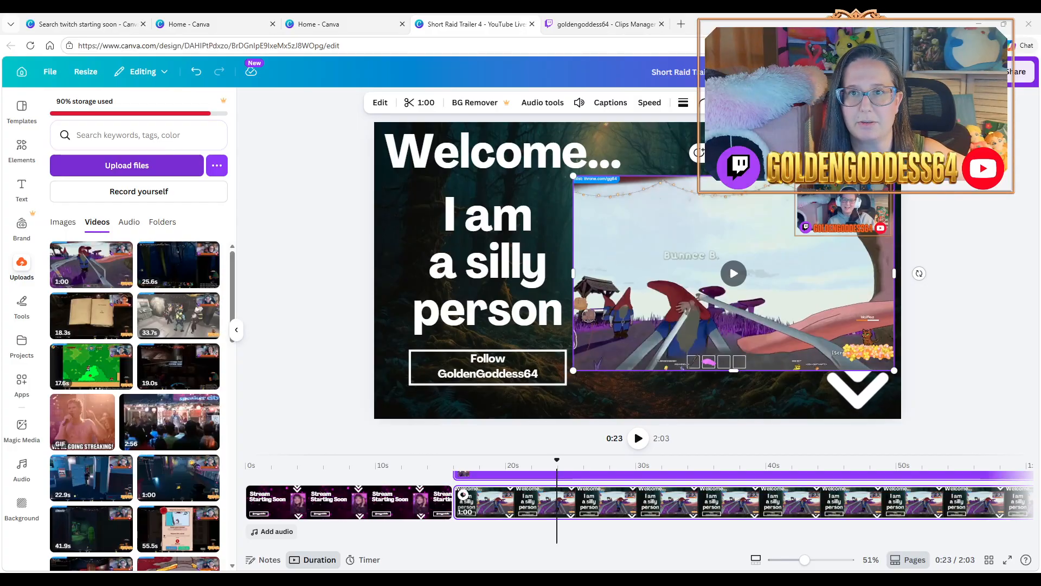
left_click(623, 62)
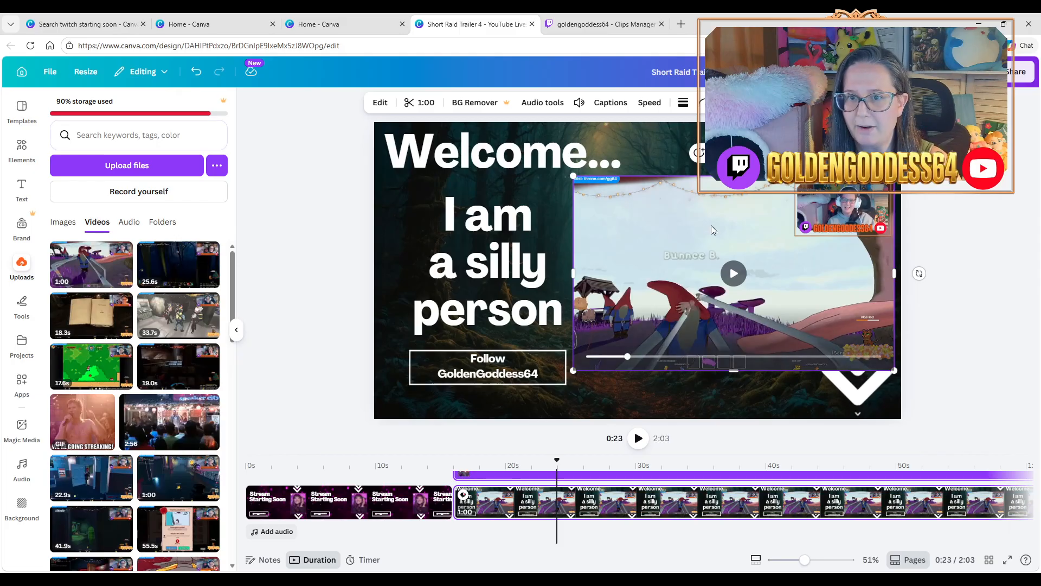
Step: Review the Stream Starting Soon and Welcome pages in the timeline and inspect the Welcome page's forest background video
left_click(318, 496)
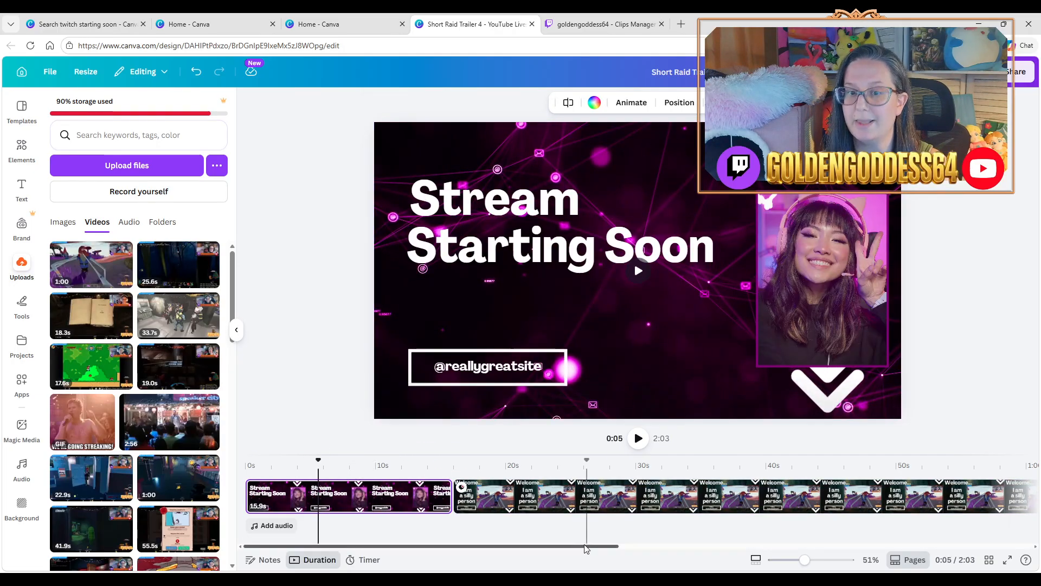
left_click(521, 498)
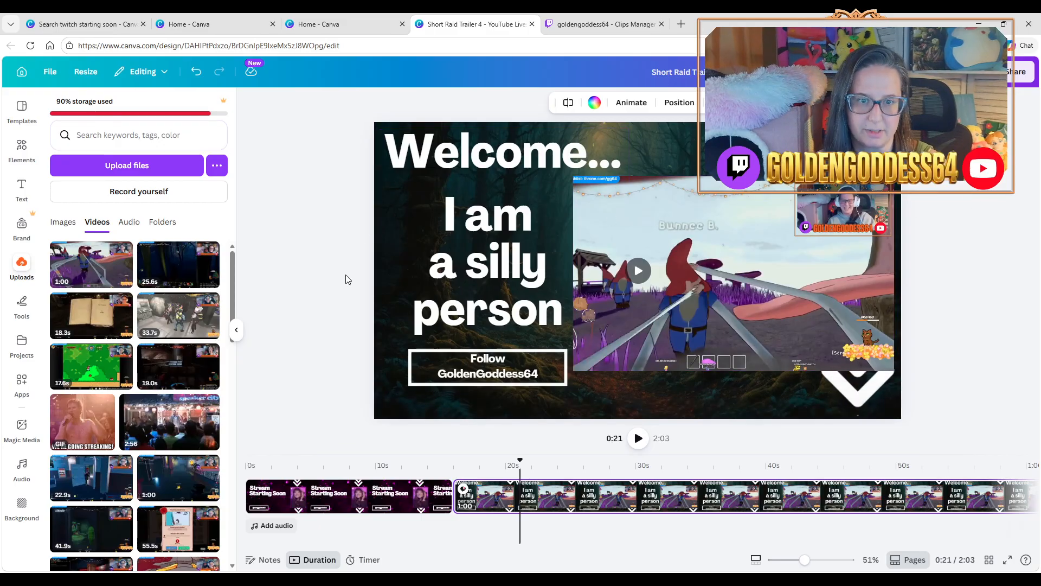
left_click(669, 252)
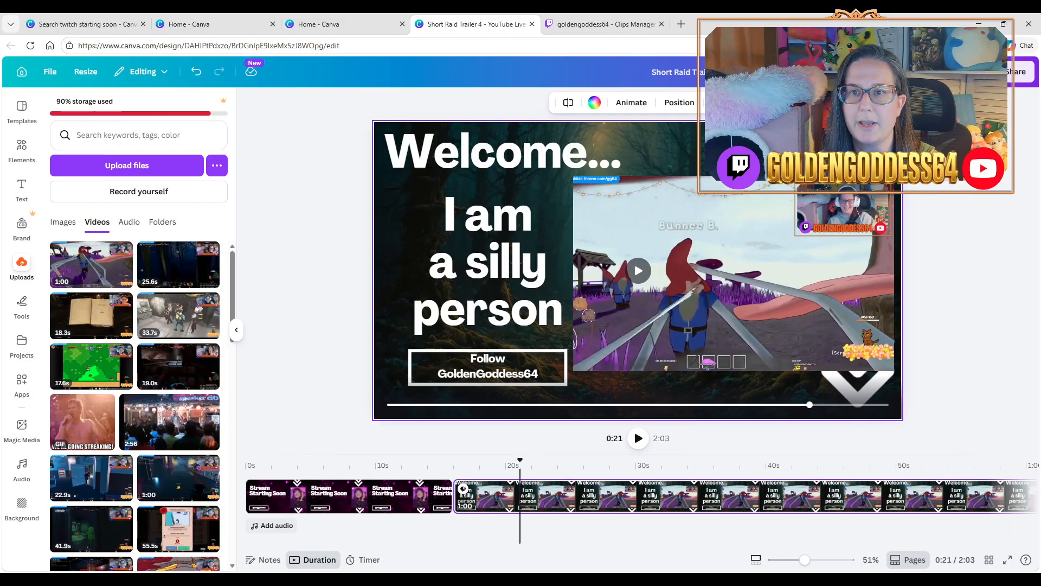
left_click(767, 402)
double_click(402, 218)
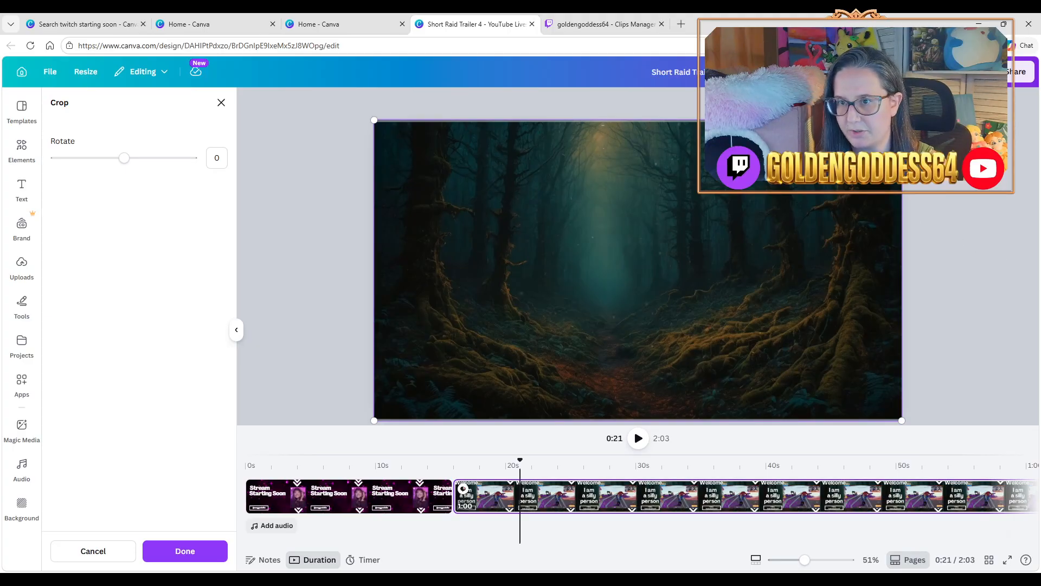
key("Escape")
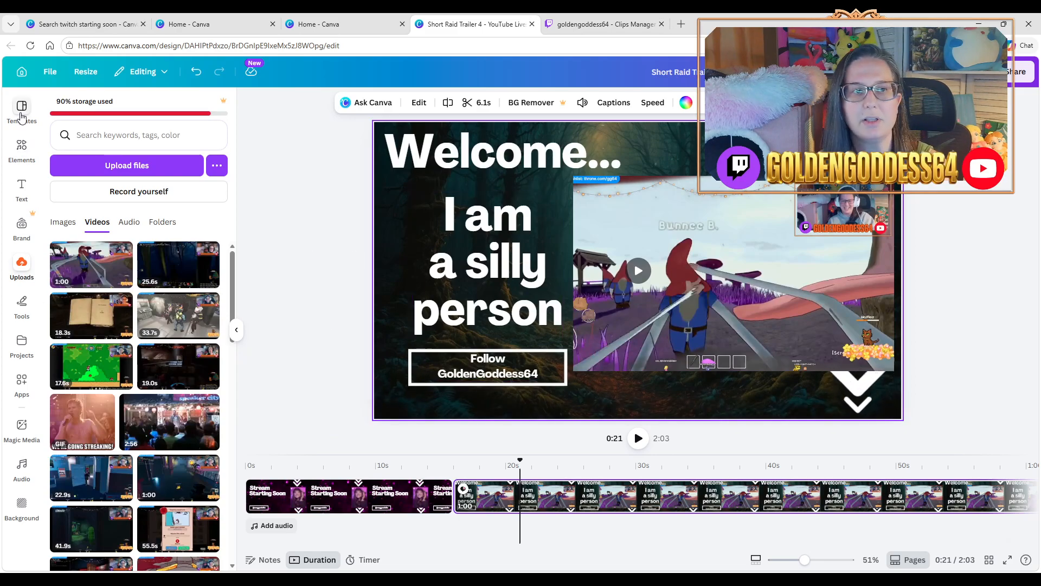
Step: Try adding the one-minute colorful forest stock video to the Welcome page and sending it to the back
left_click(23, 147)
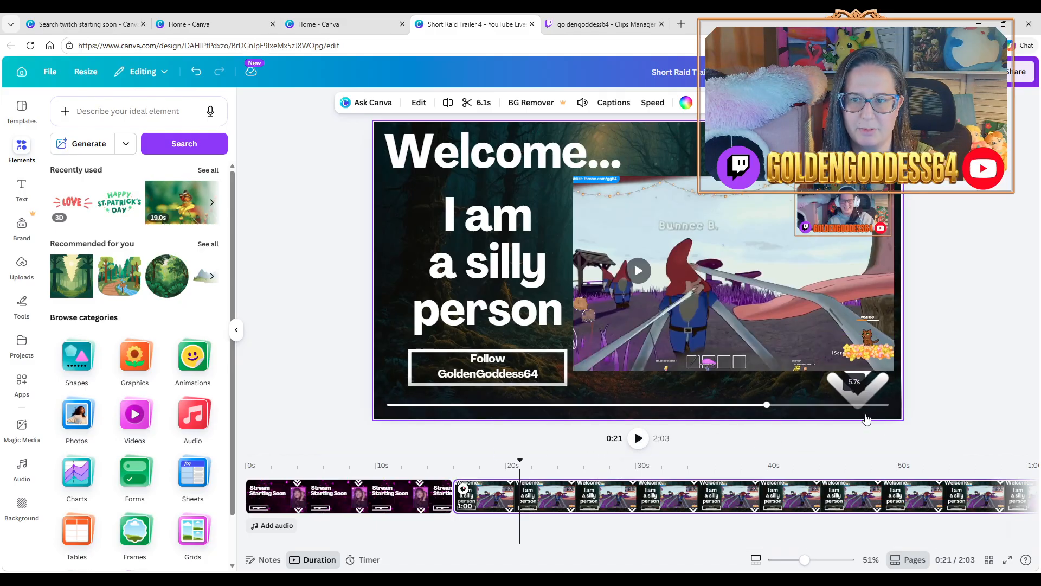
left_click(640, 437)
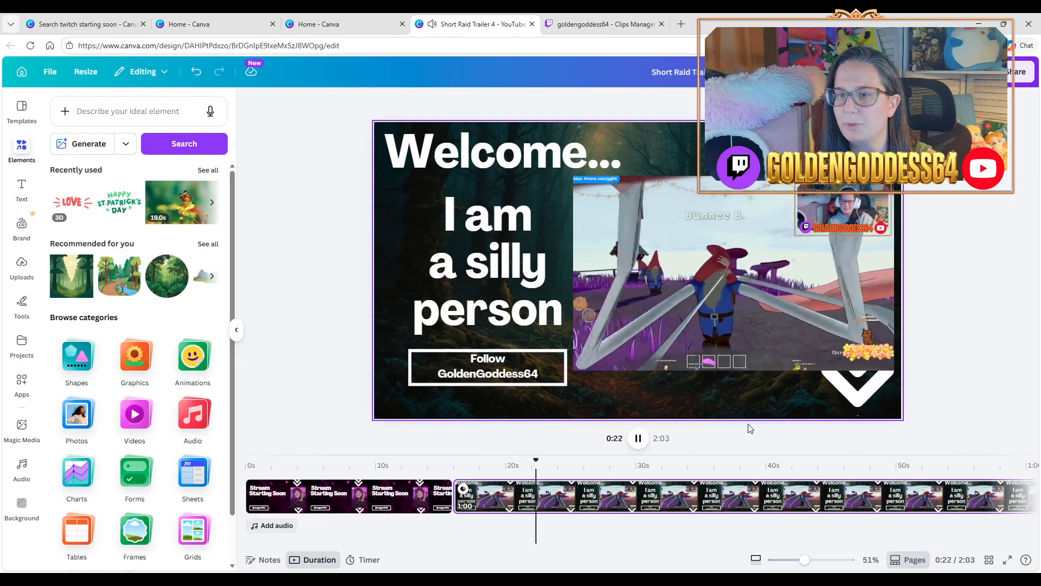
left_click(640, 440)
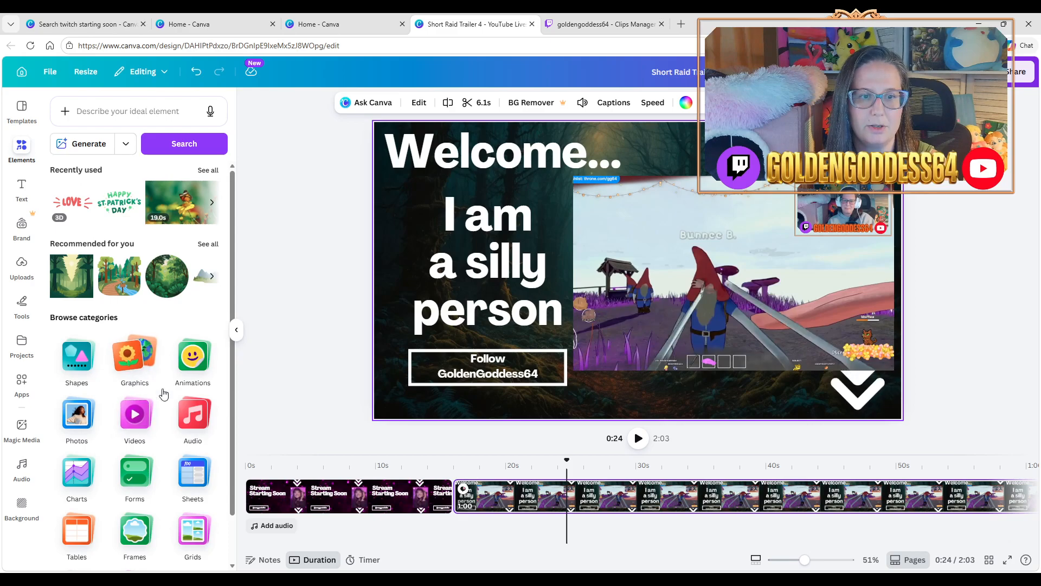
left_click(135, 415)
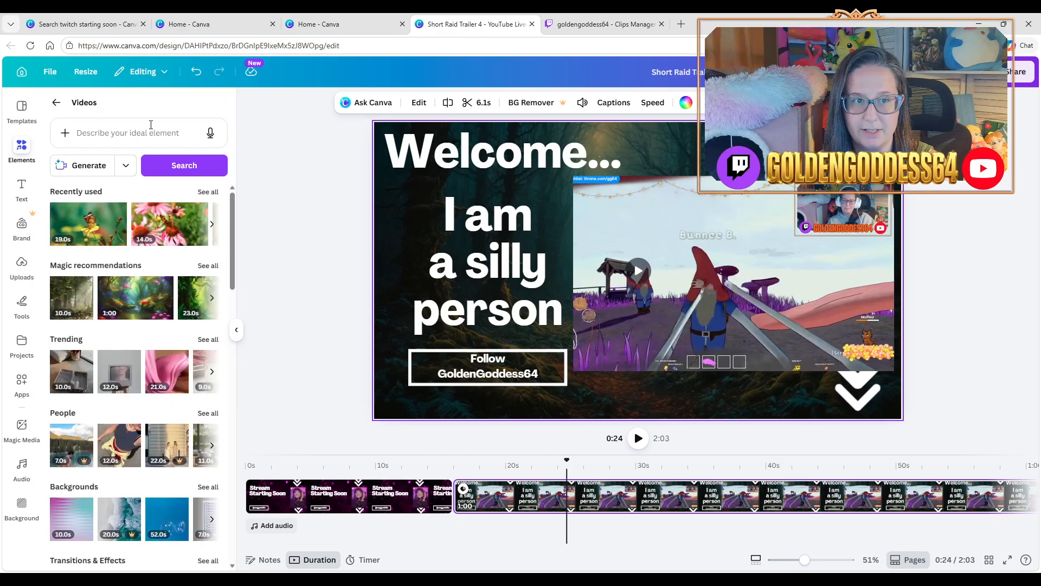
left_click(132, 307)
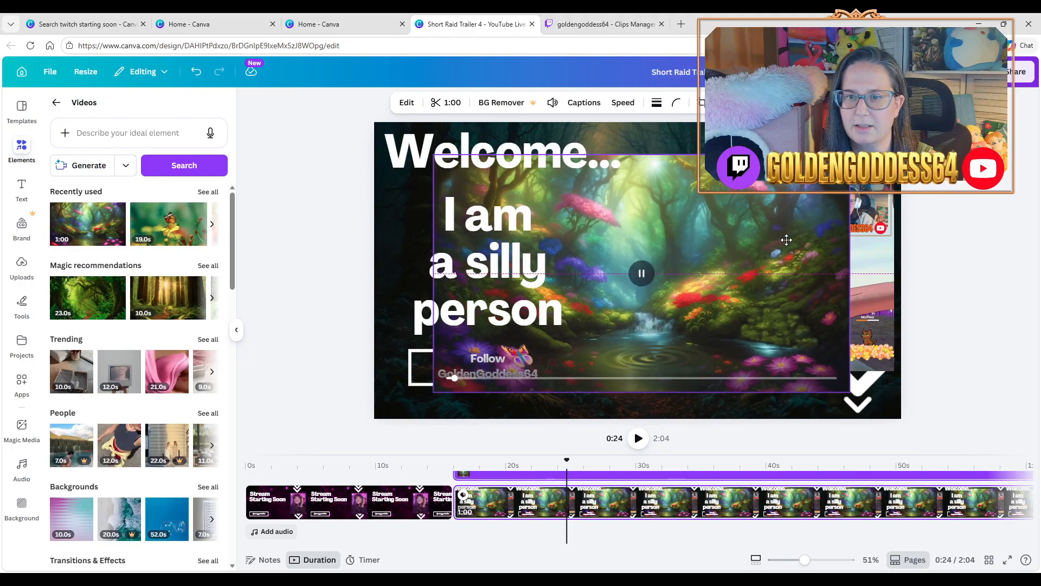
mouse_move(783, 241)
left_mouse_down()
mouse_move(902, 223)
mouse_move(909, 237)
mouse_move(863, 237)
mouse_move(793, 213)
mouse_move(796, 235)
left_mouse_up()
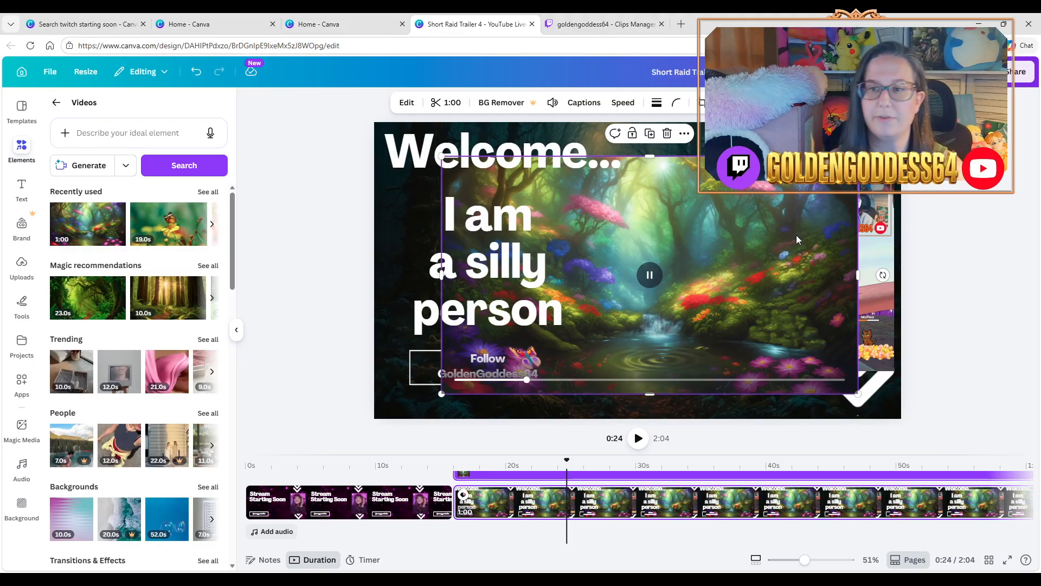
right_click(797, 235)
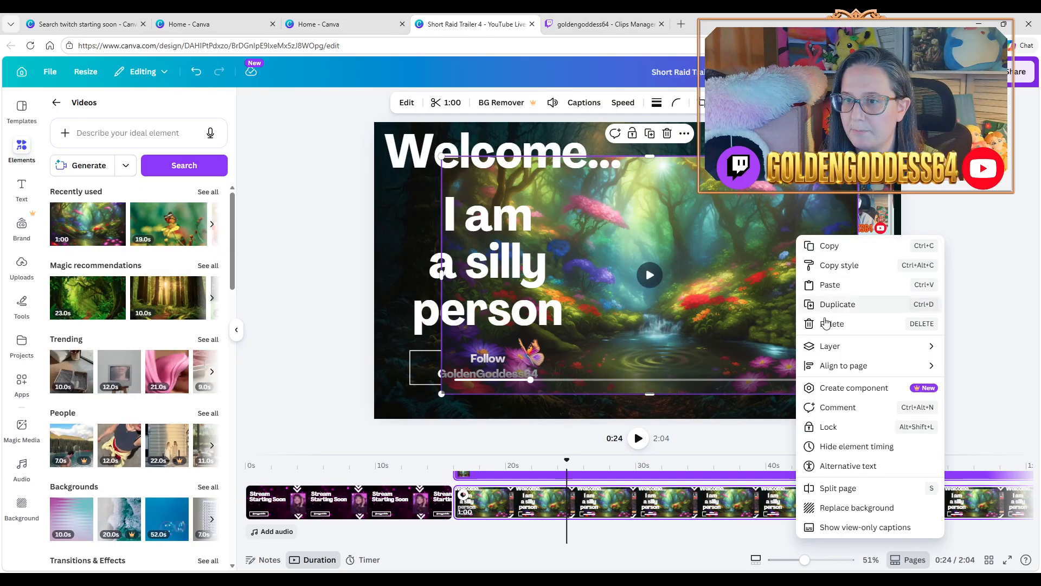
mouse_move(831, 349)
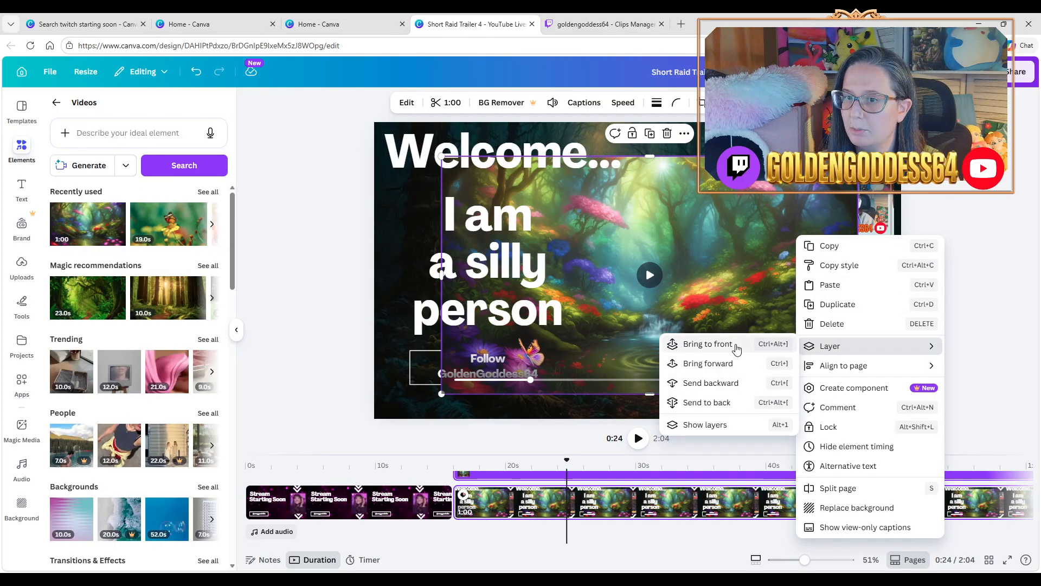
left_click(730, 409)
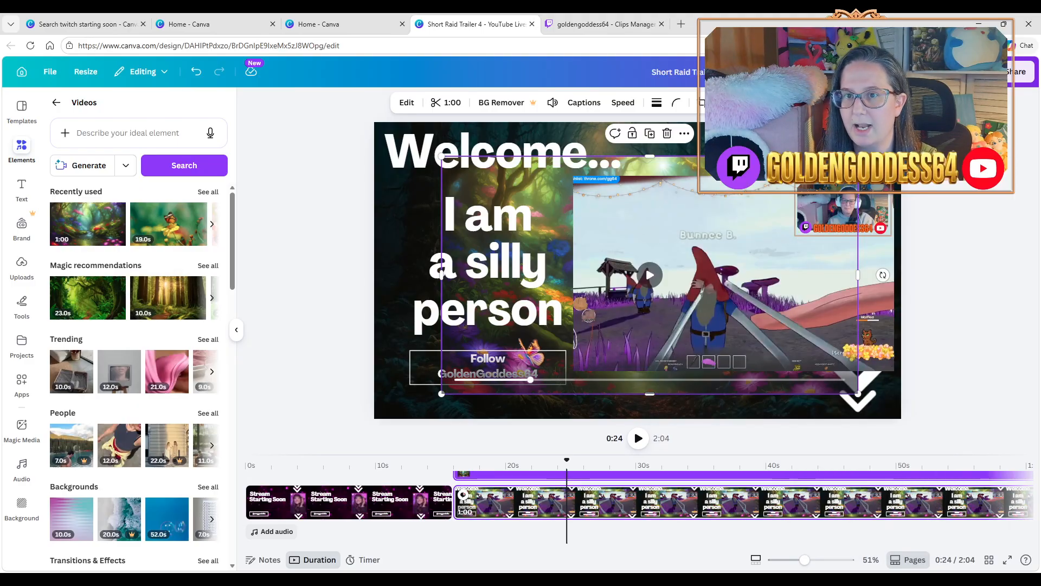
Step: Undo the layer change, repositioning and insertion of the stock forest video on the Welcome page
left_click(195, 72)
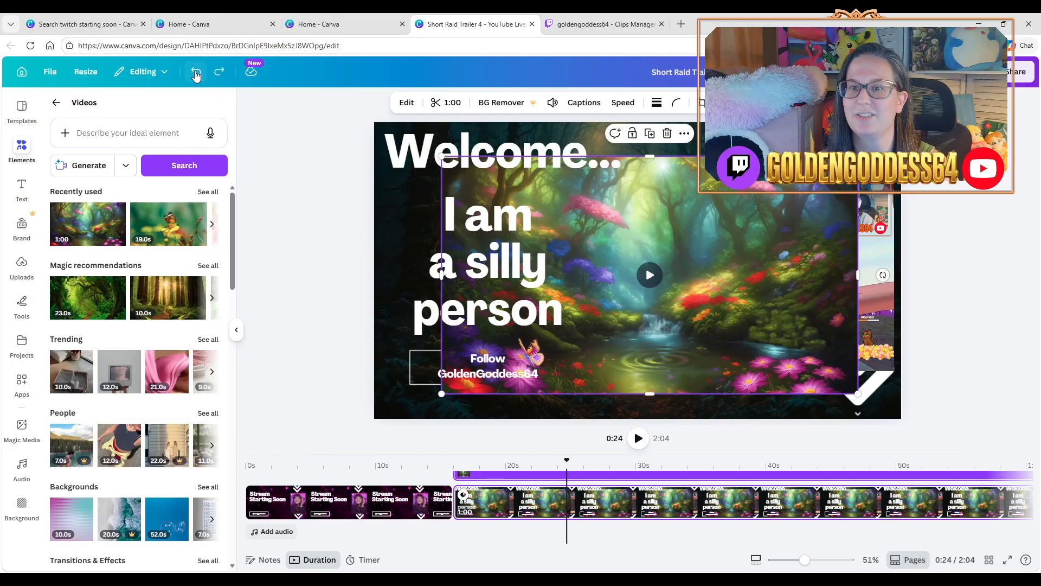
left_click(196, 72)
left_click(195, 72)
left_click(195, 72)
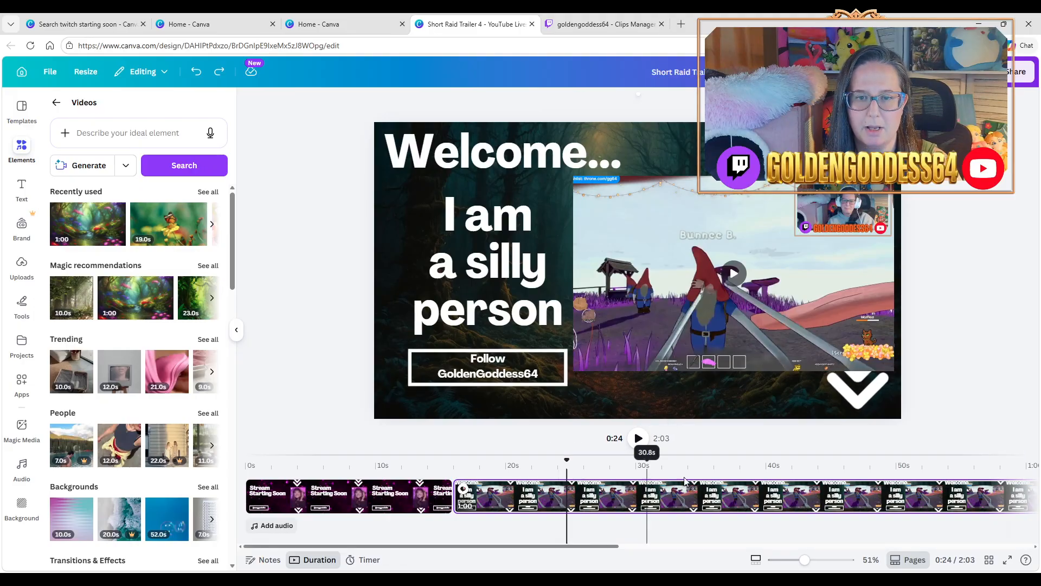
Step: Place the uploaded 1:00 gnome gameplay clip into the Welcome page's video frame, replacing the clip already there
left_click(471, 495)
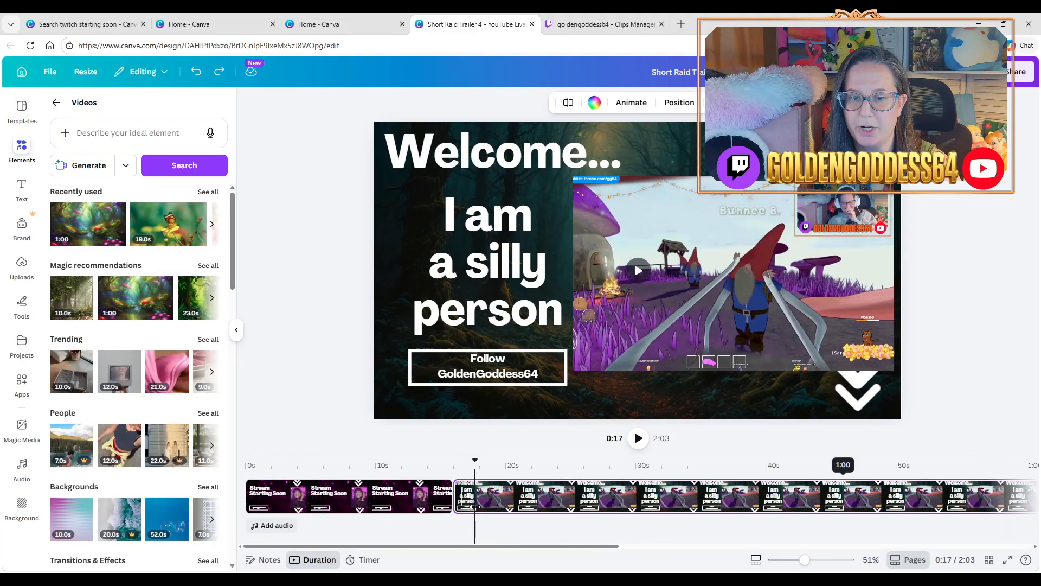
left_click(21, 266)
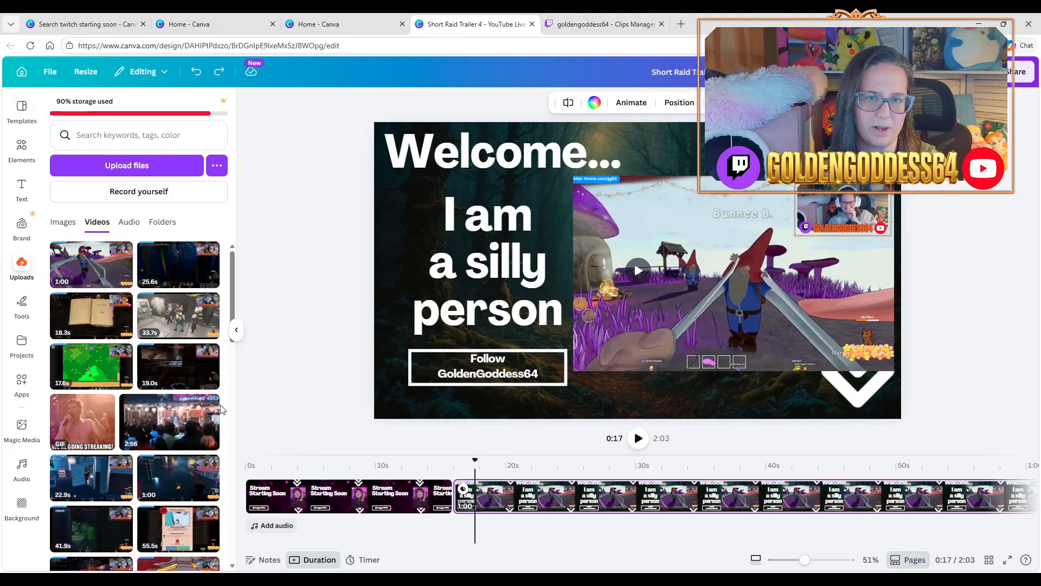
left_click_drag(84, 266, 611, 245)
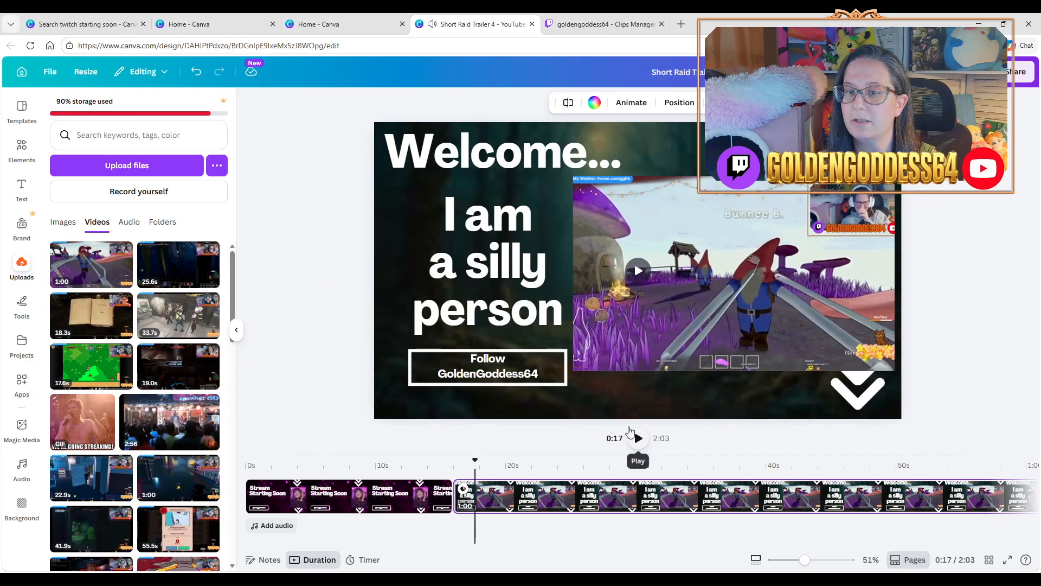
Step: Reposition the gnome clip inside its frame to show the full webcam overlay, and trim about 4 seconds off the Welcome page's start
left_click(604, 380)
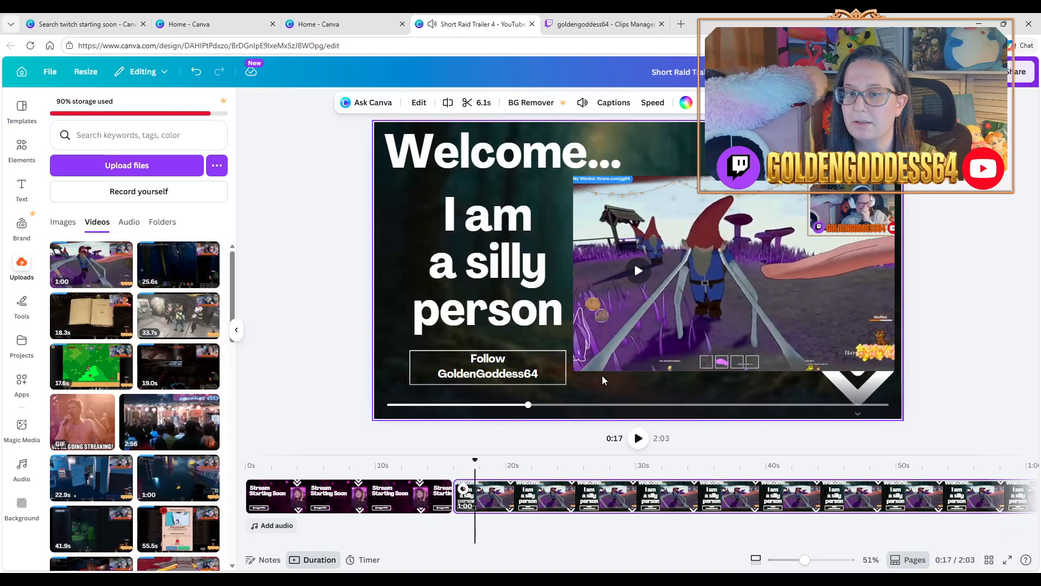
double_click(738, 257)
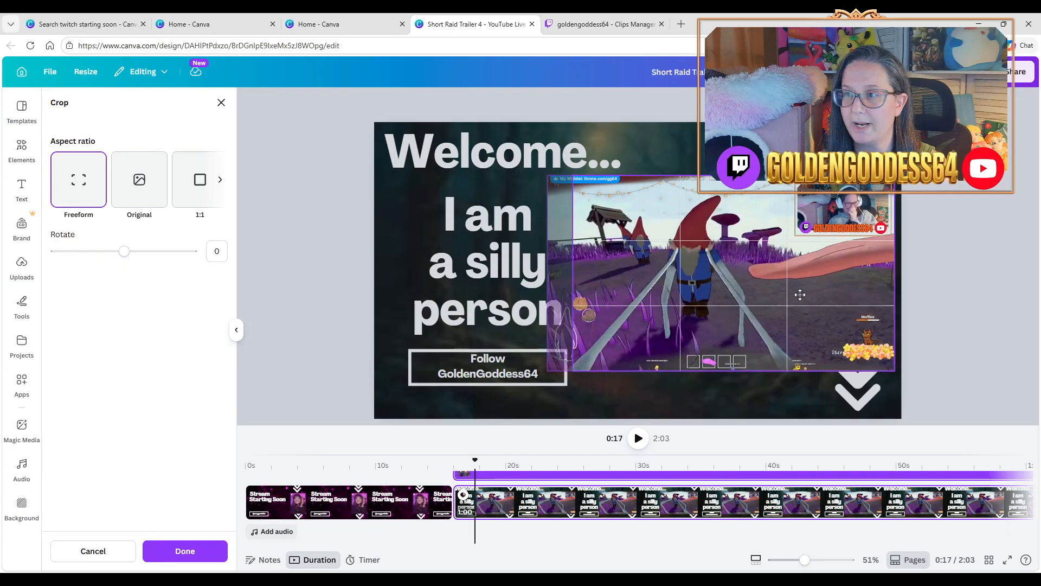
left_click_drag(781, 299, 668, 304)
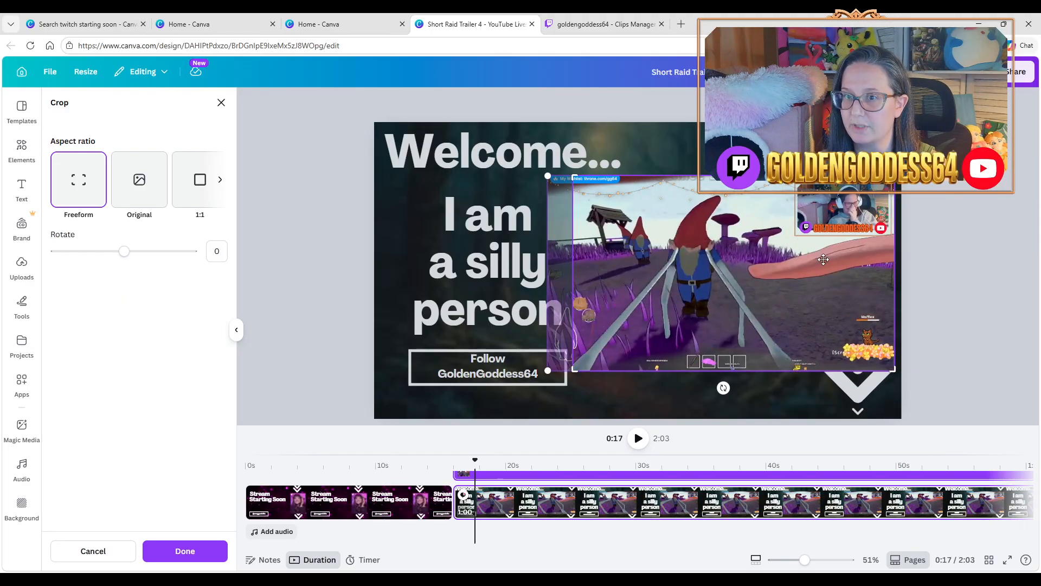
left_click(894, 285)
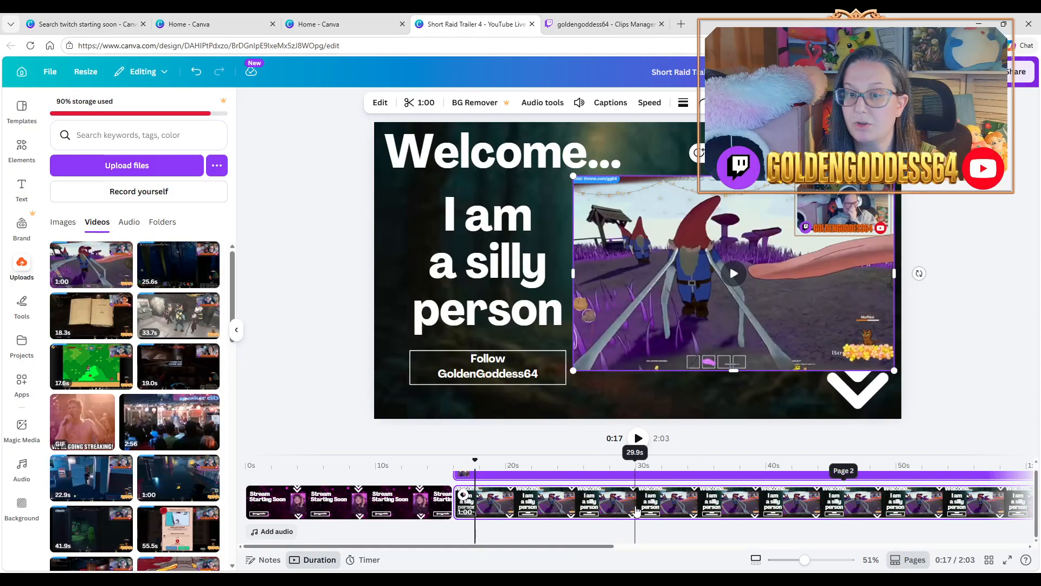
left_click_drag(466, 501, 522, 504)
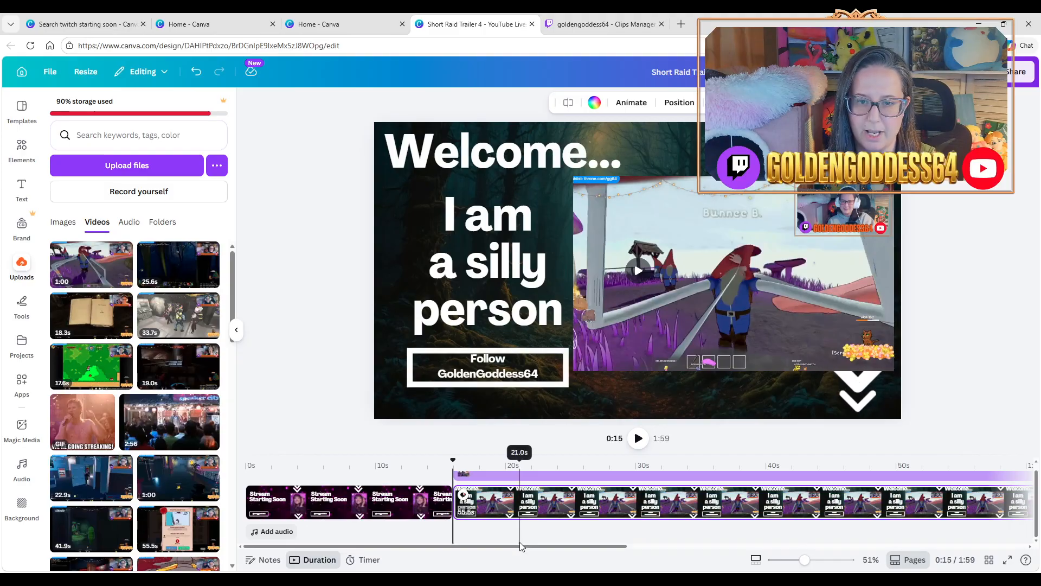
Step: Try moving the Welcome page after the "I always make good choices" page, and move it back behind the Stream Starting Soon page
left_click_drag(519, 545, 667, 548)
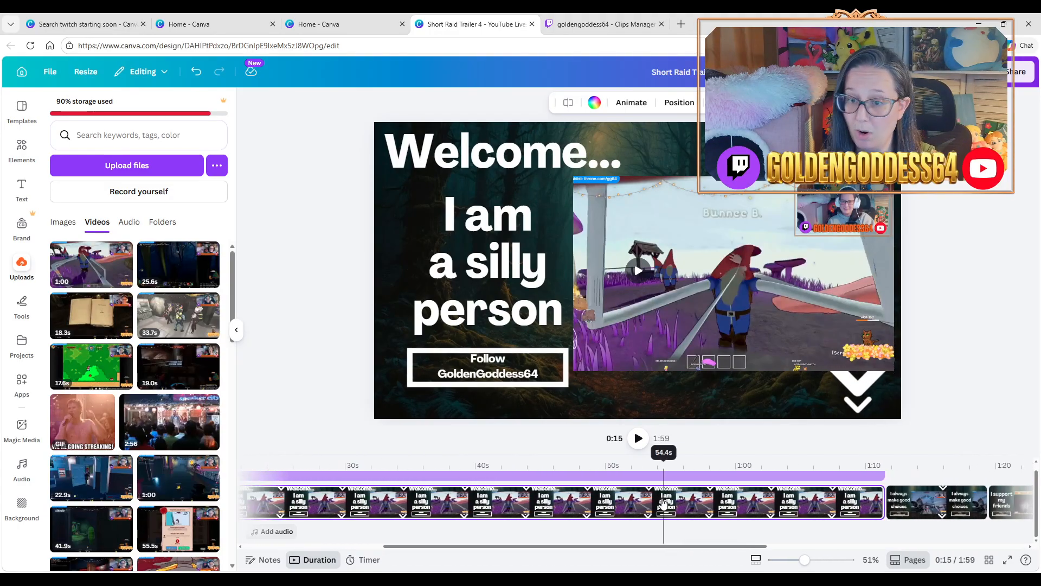
left_click_drag(765, 546, 836, 547)
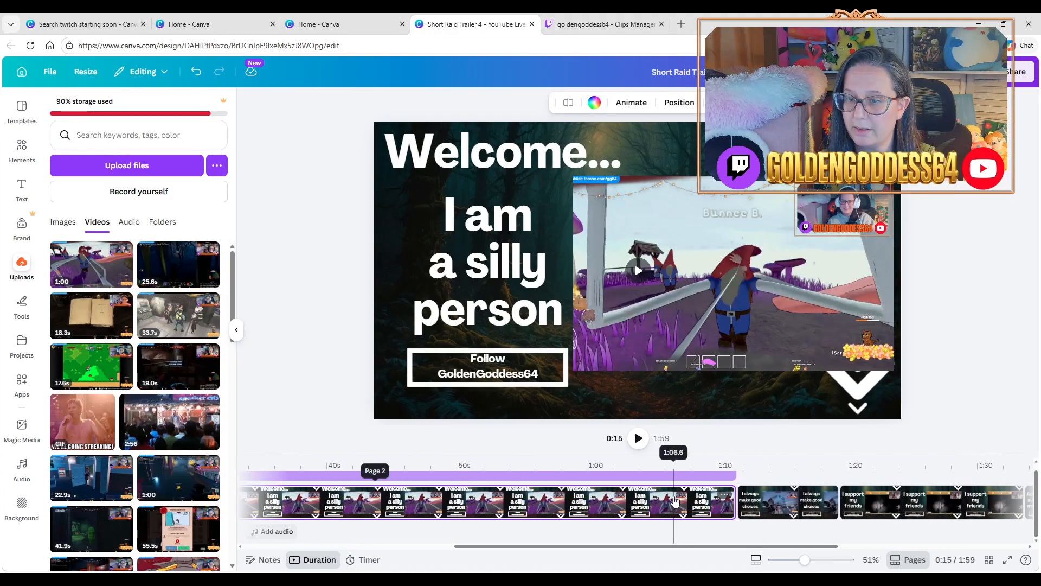
left_click_drag(638, 508, 839, 518)
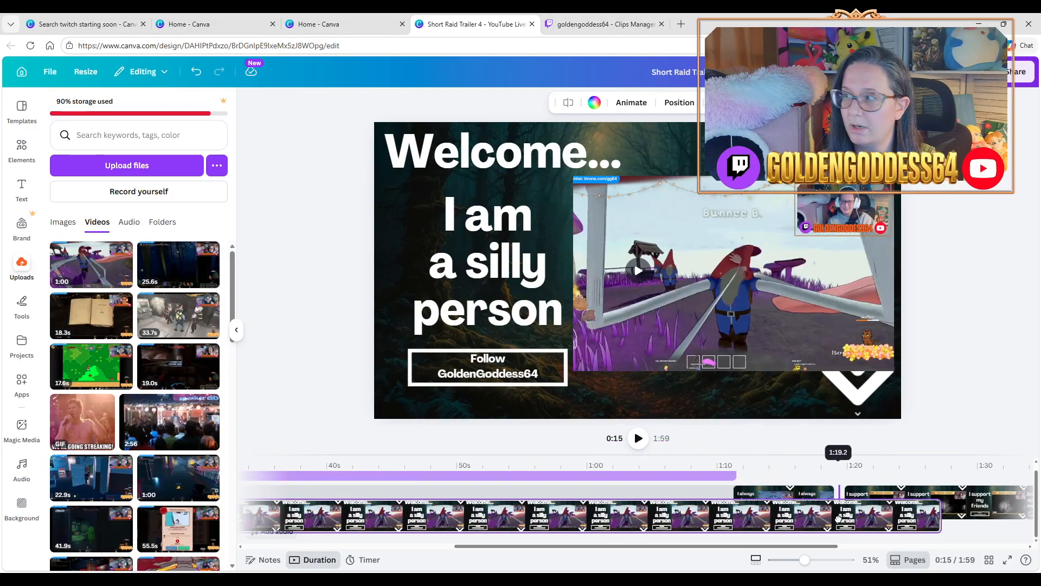
left_click_drag(839, 519, 839, 519)
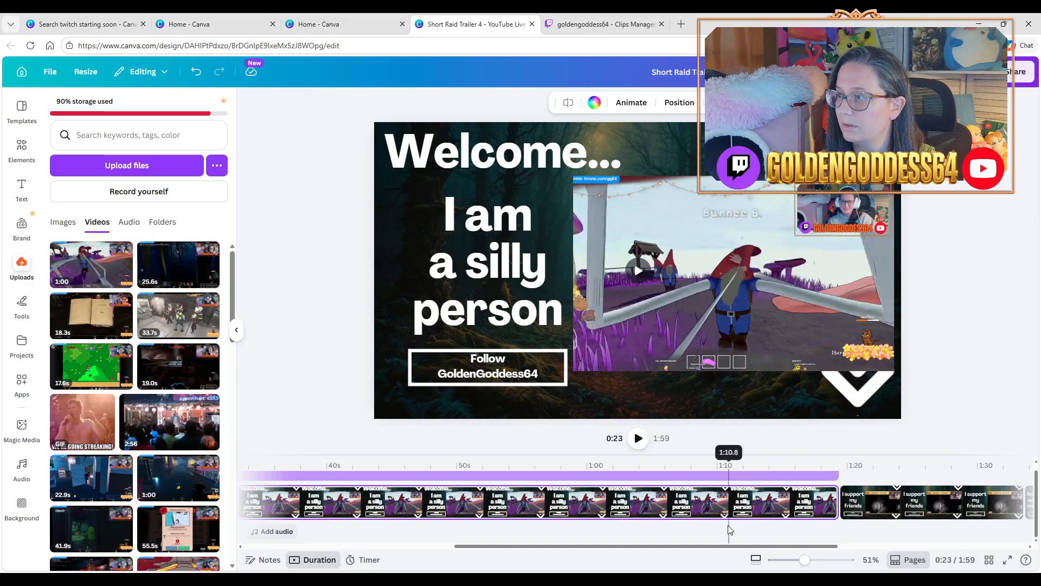
scroll(548, 548, "left", 5)
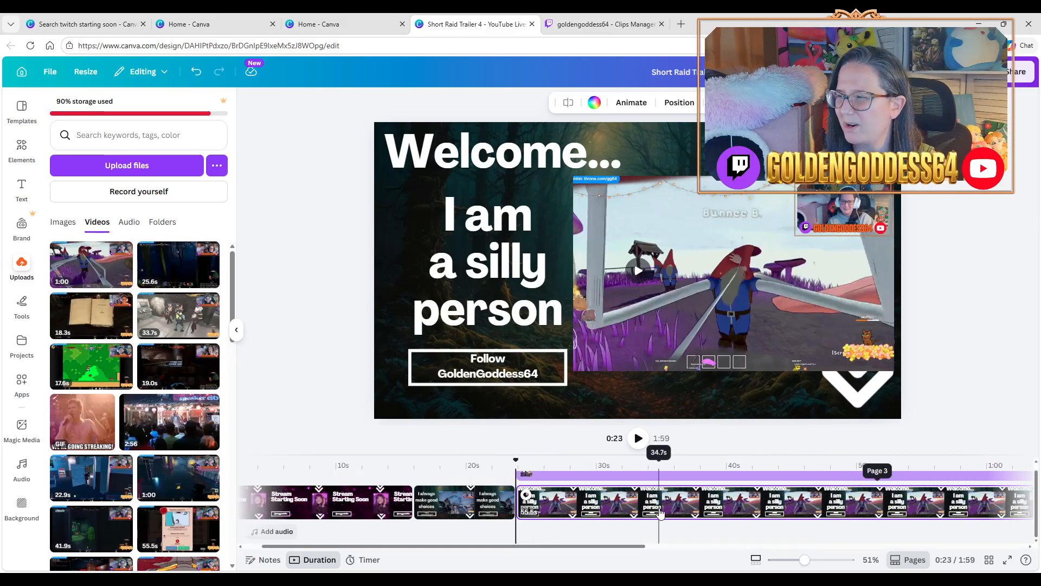
left_click_drag(592, 512, 449, 508)
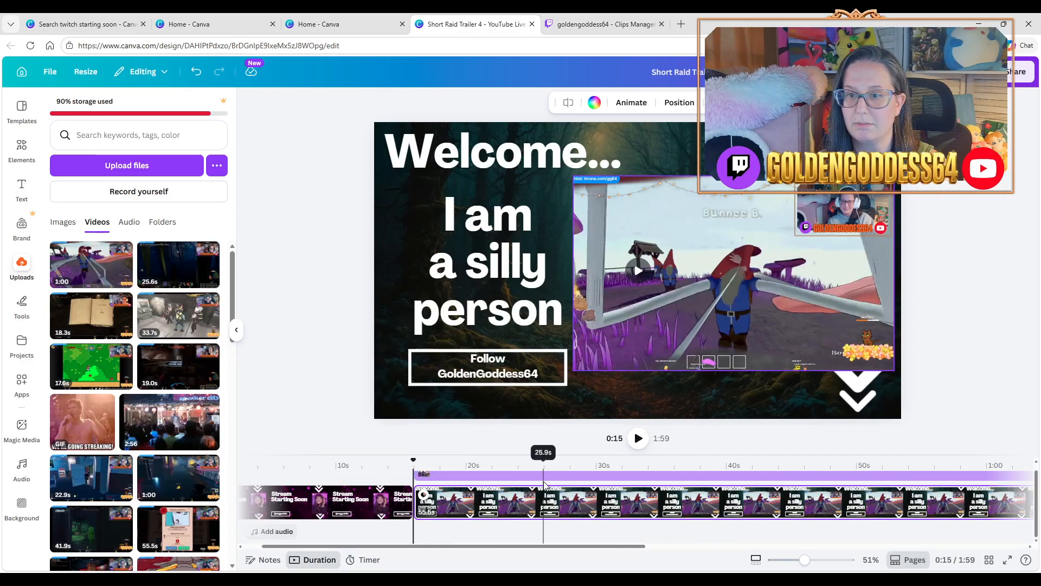
Step: Duplicate the Stream Starting Soon page in the timeline
left_click(293, 488)
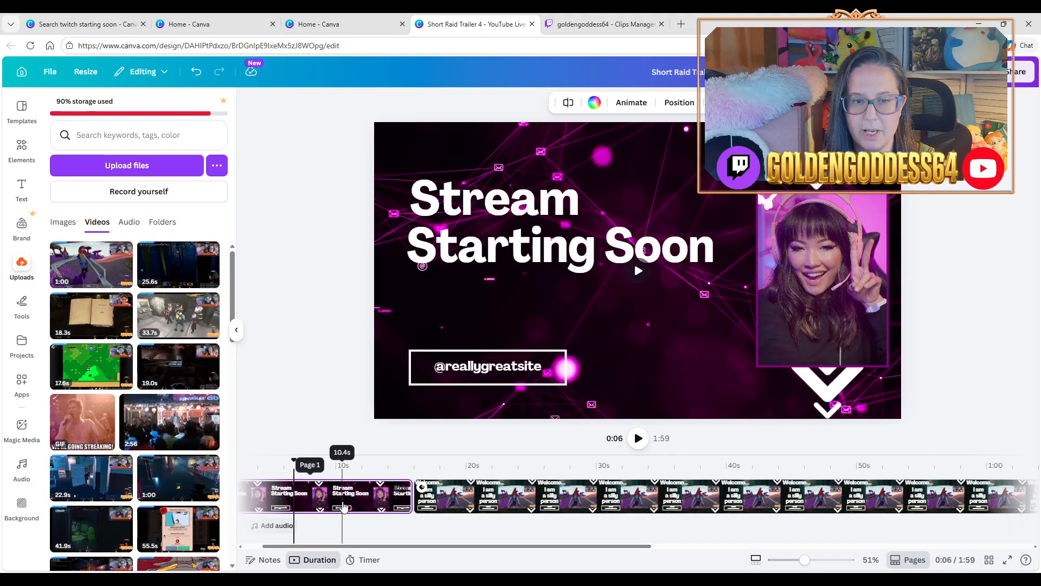
right_click(351, 498)
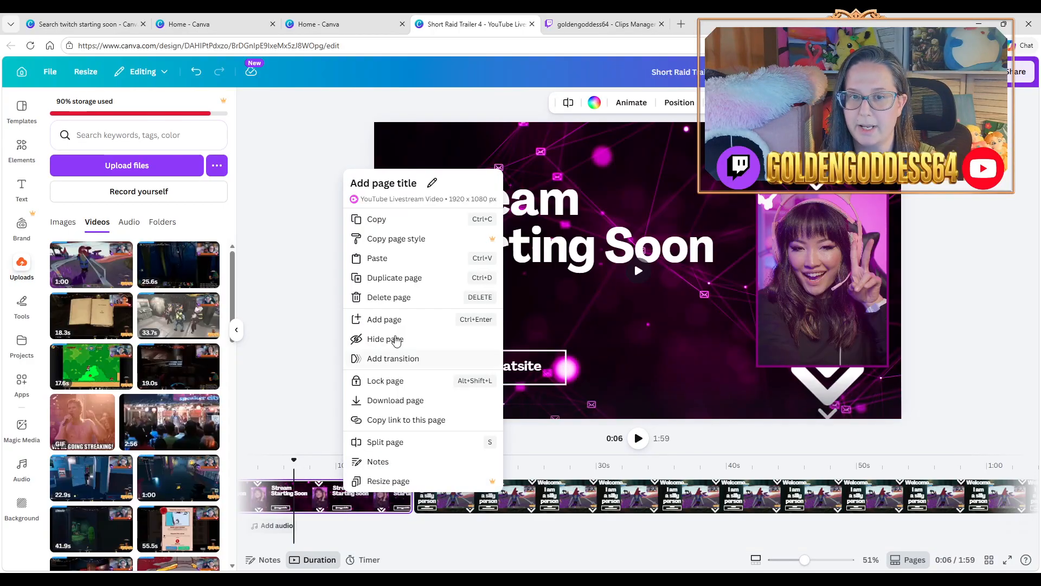
left_click(395, 278)
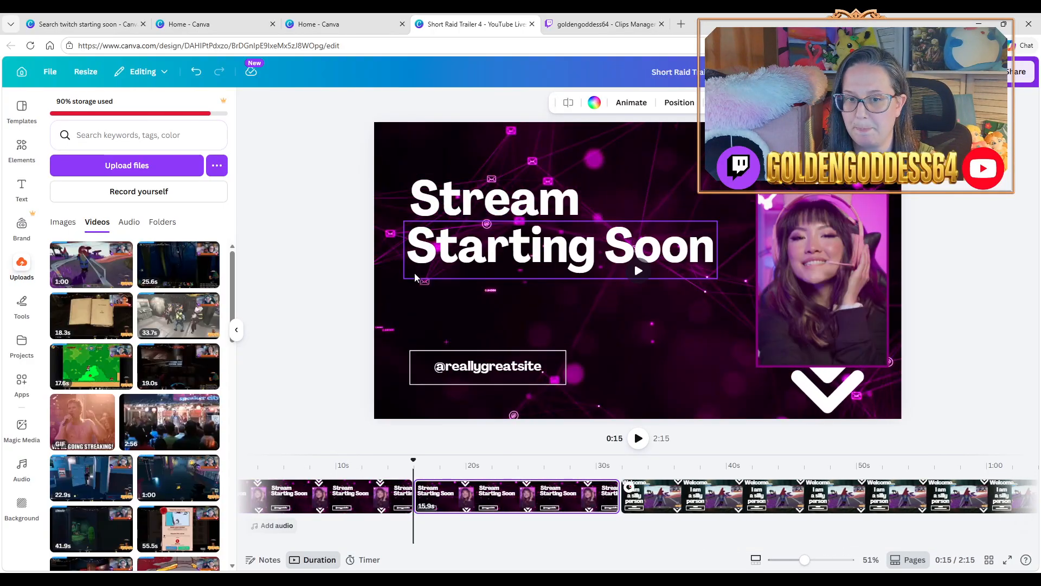
left_click(307, 494)
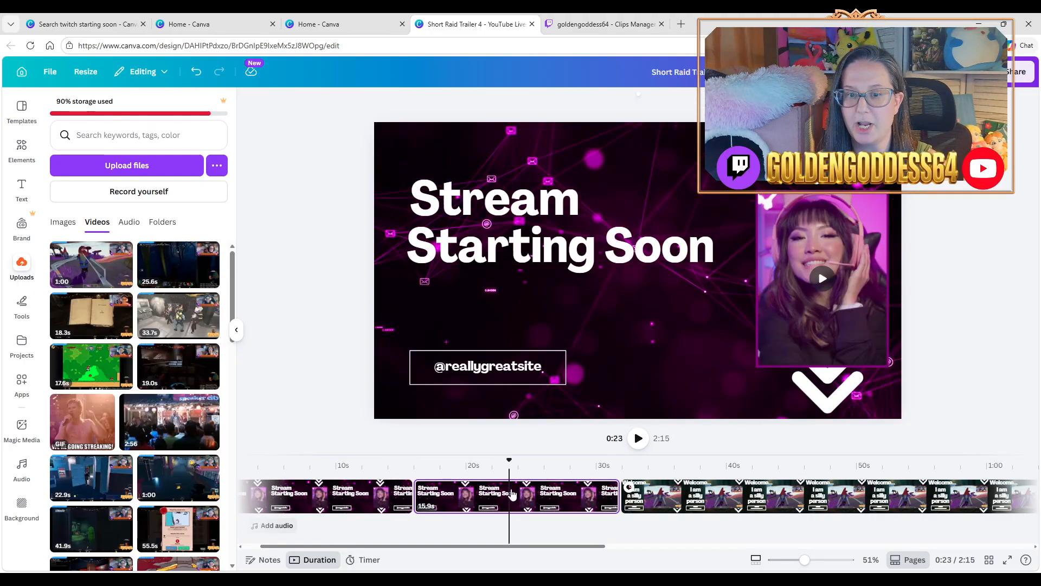
Step: Examine the audio extraction option for the gameplay clip on the "I always make good choices" page, and the uploaded audio files
left_click(687, 494)
scroll(676, 503, "right", 10)
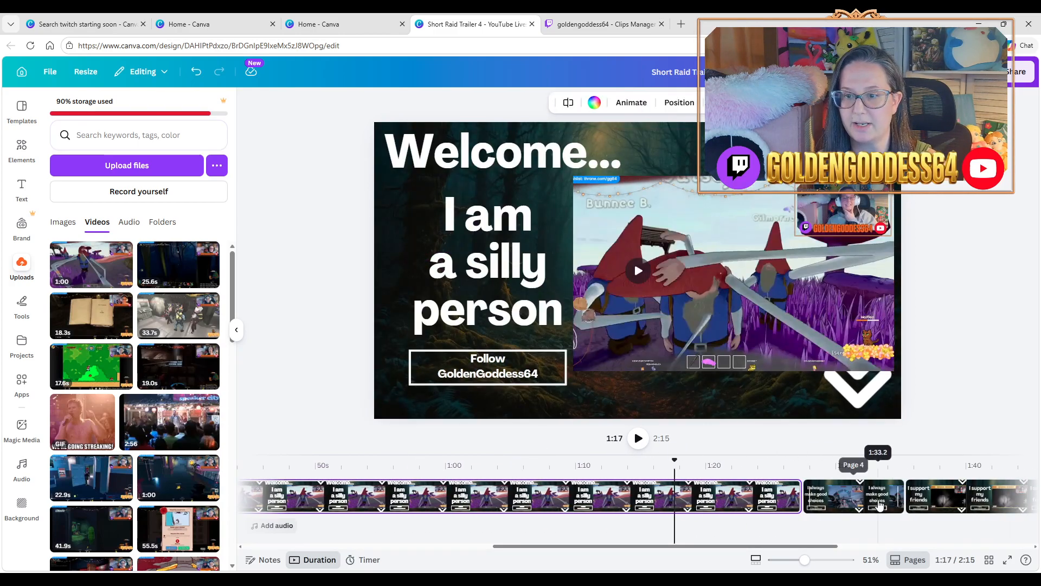
left_click(878, 494)
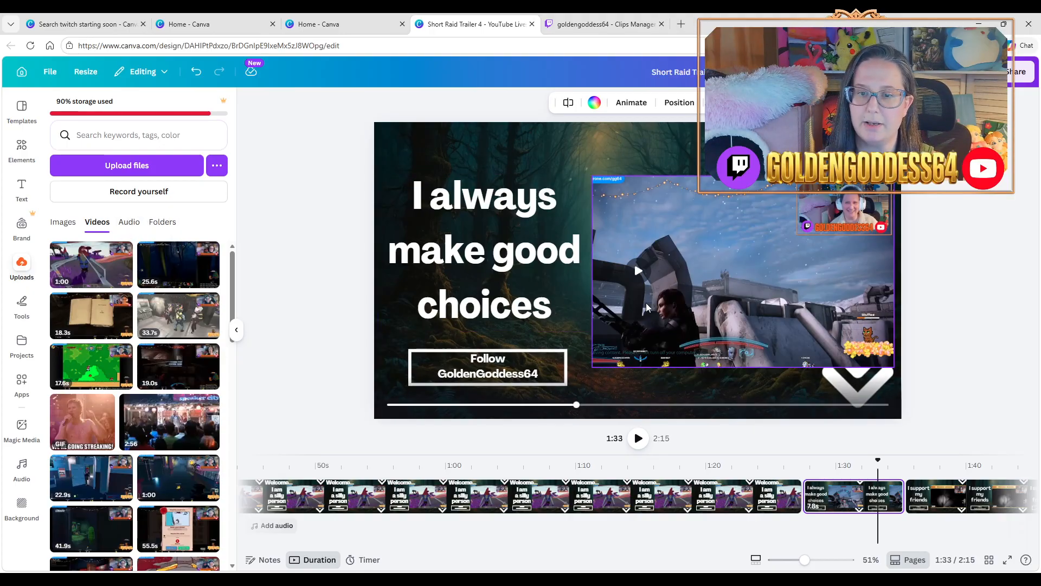
double_click(781, 242)
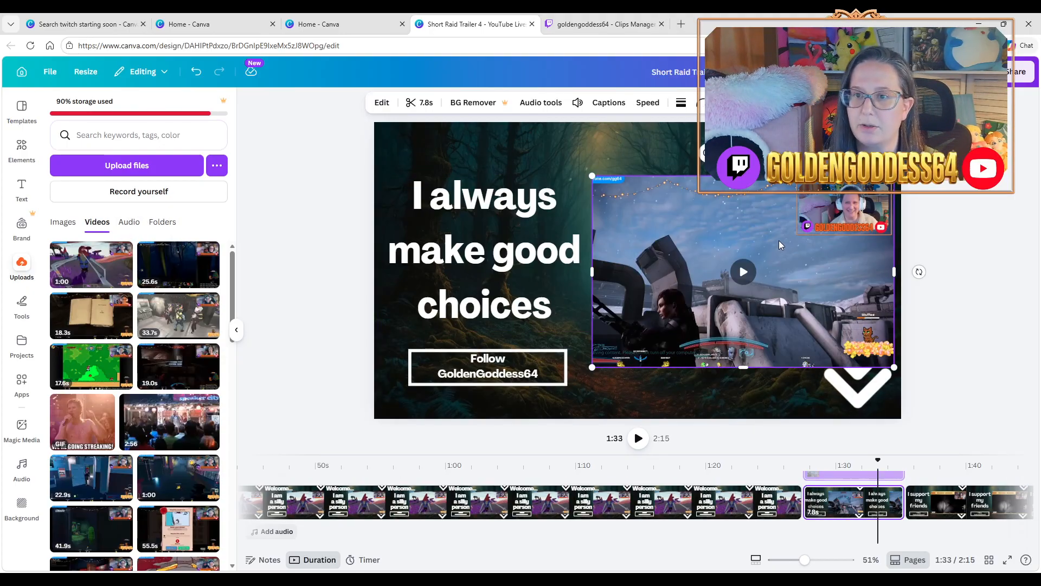
key("Escape")
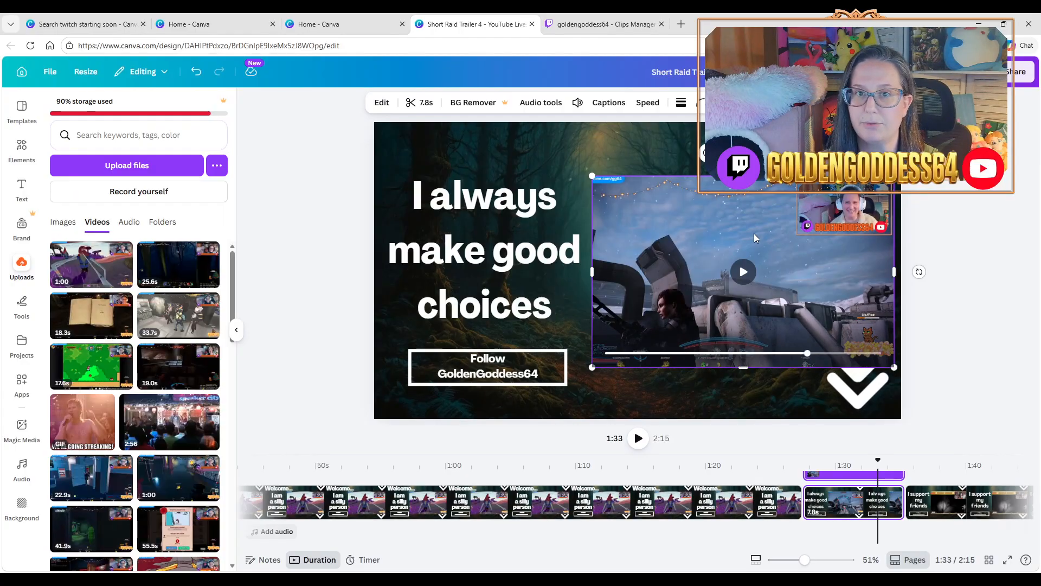
left_click(547, 105)
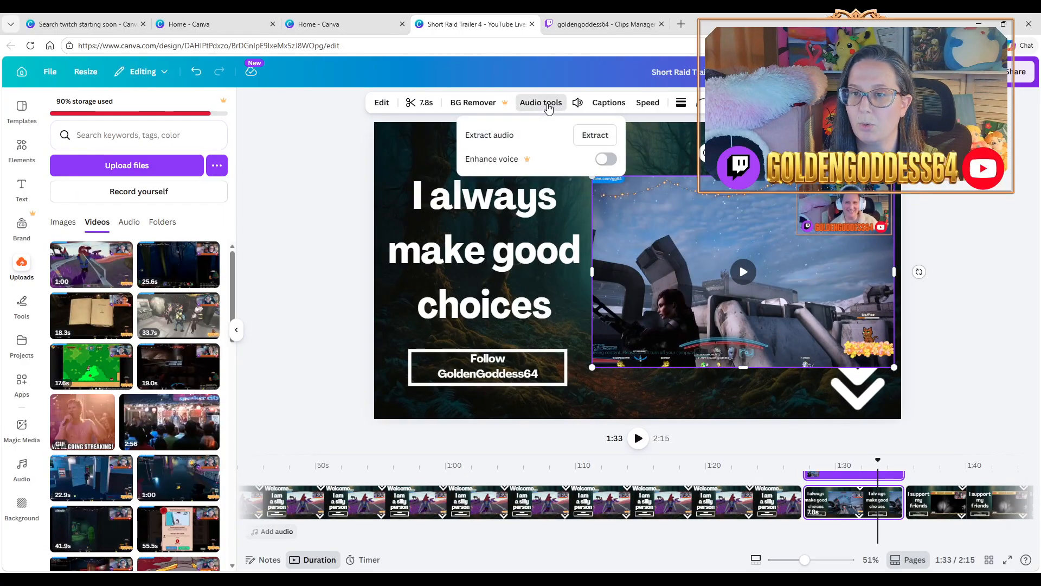
left_click(599, 135)
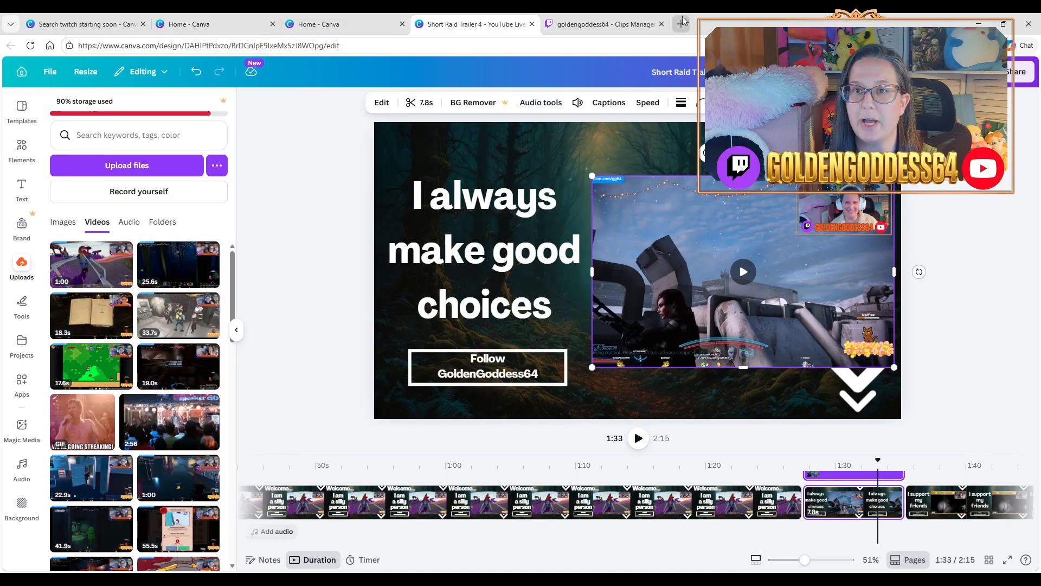
left_click(129, 222)
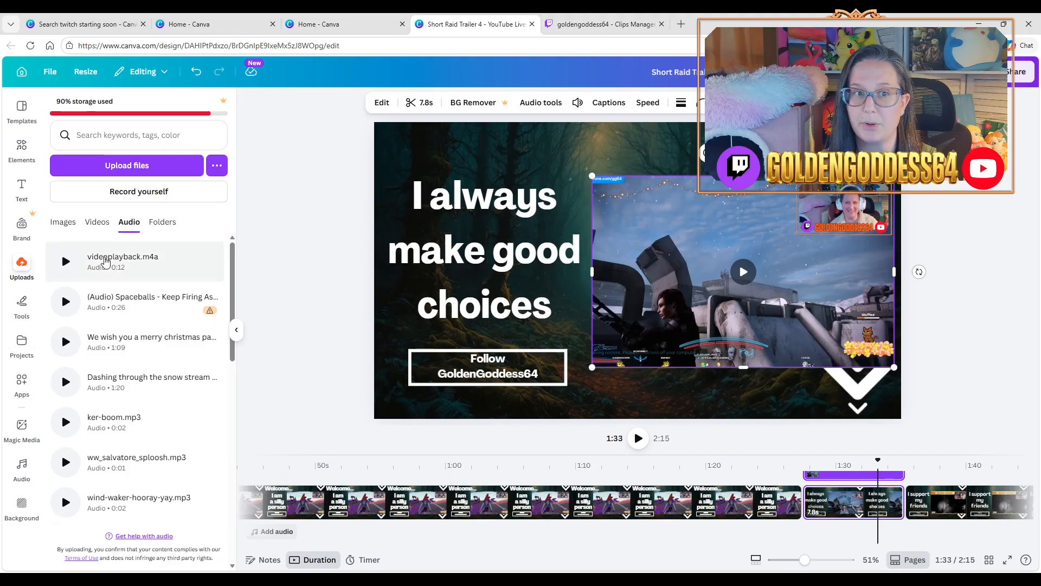
Step: Search the web for "button soundboard" in a new tab, open Myinstants' sound effects and play the "yeah boiii i i i" sound
left_click(681, 24)
left_click(225, 48)
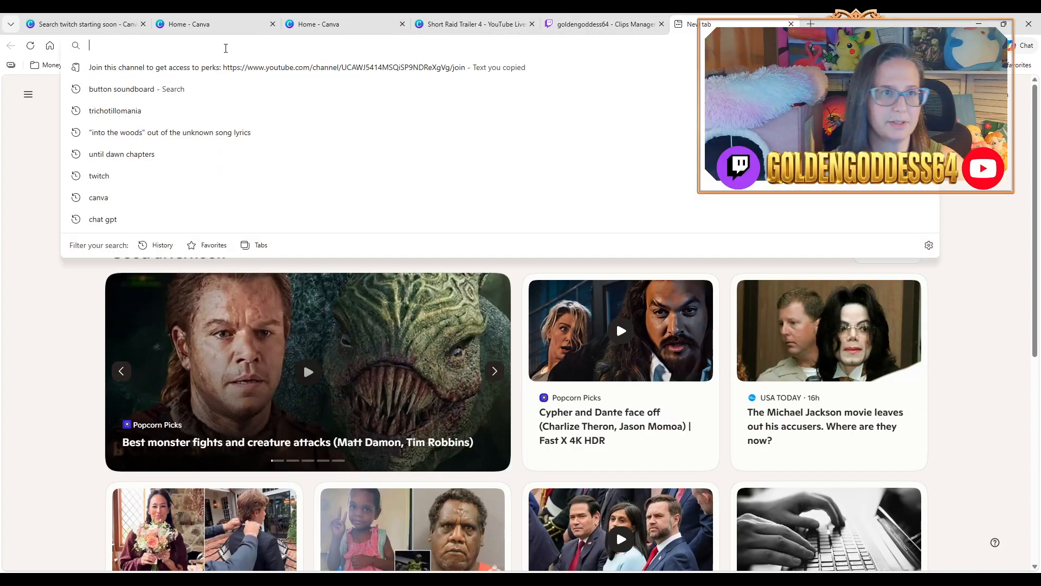
left_click(180, 88)
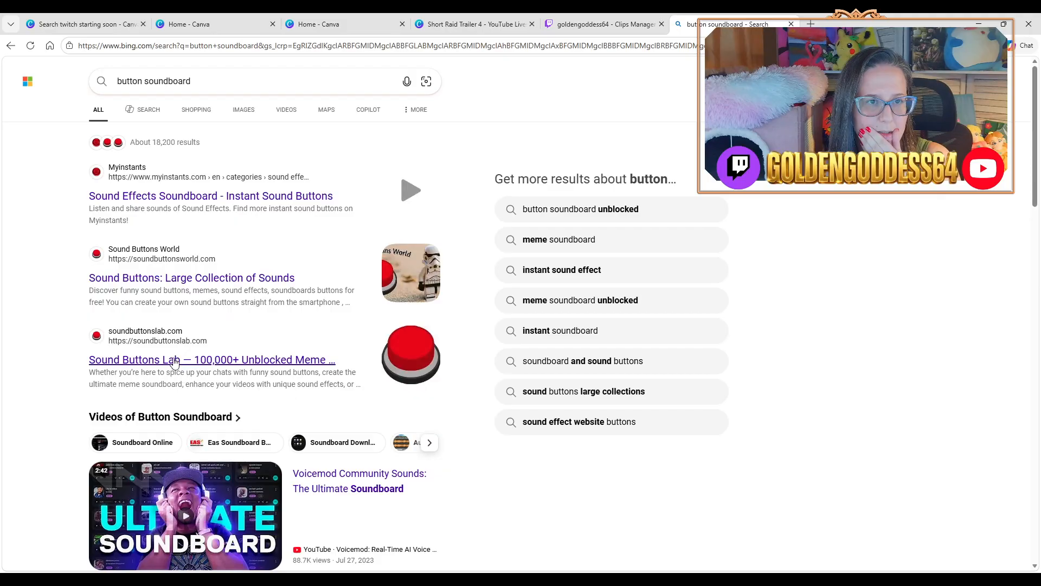
left_click(163, 196)
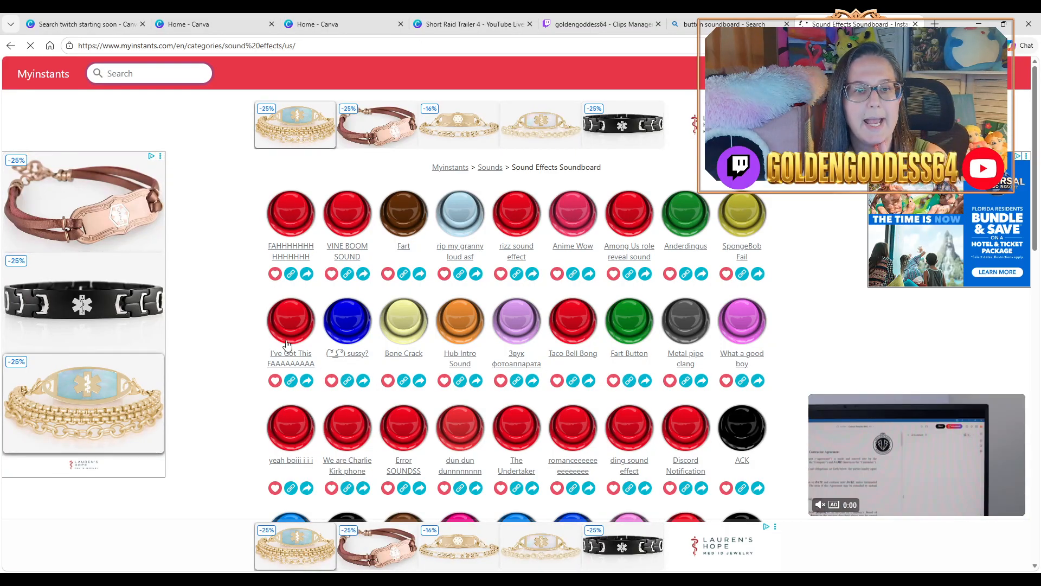
left_click(291, 488)
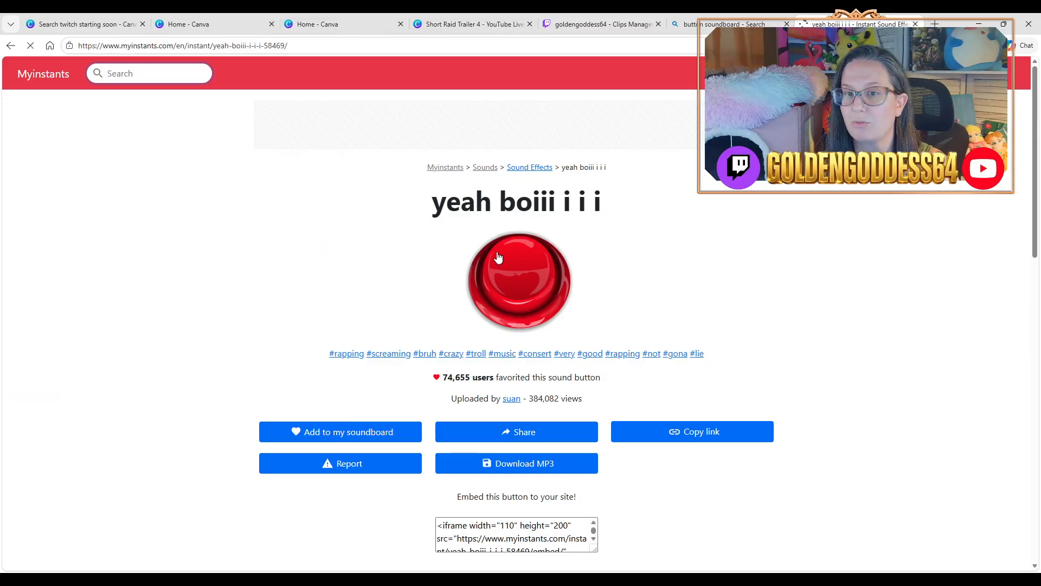
left_click(519, 294)
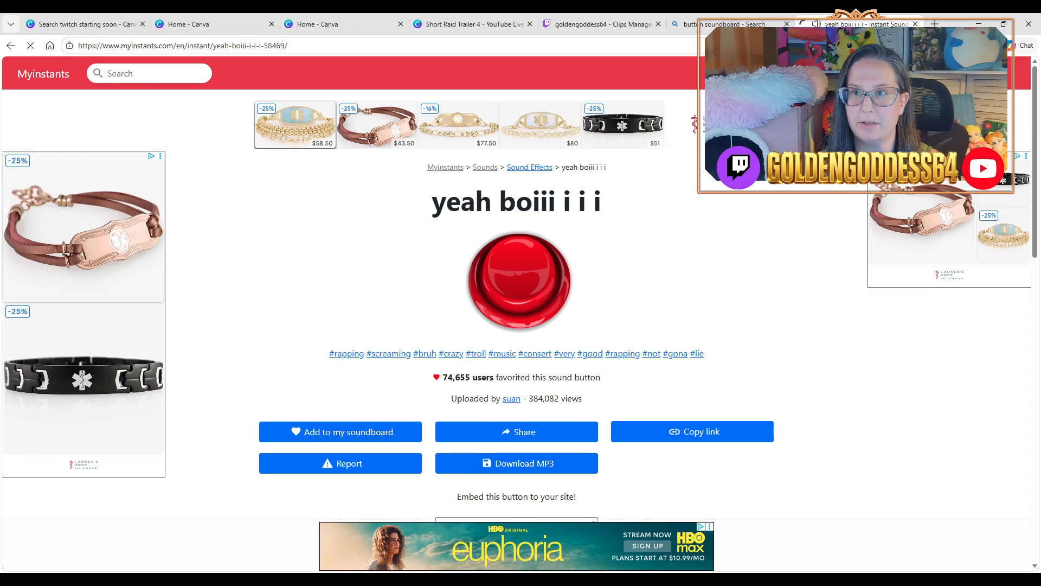
left_click(914, 24)
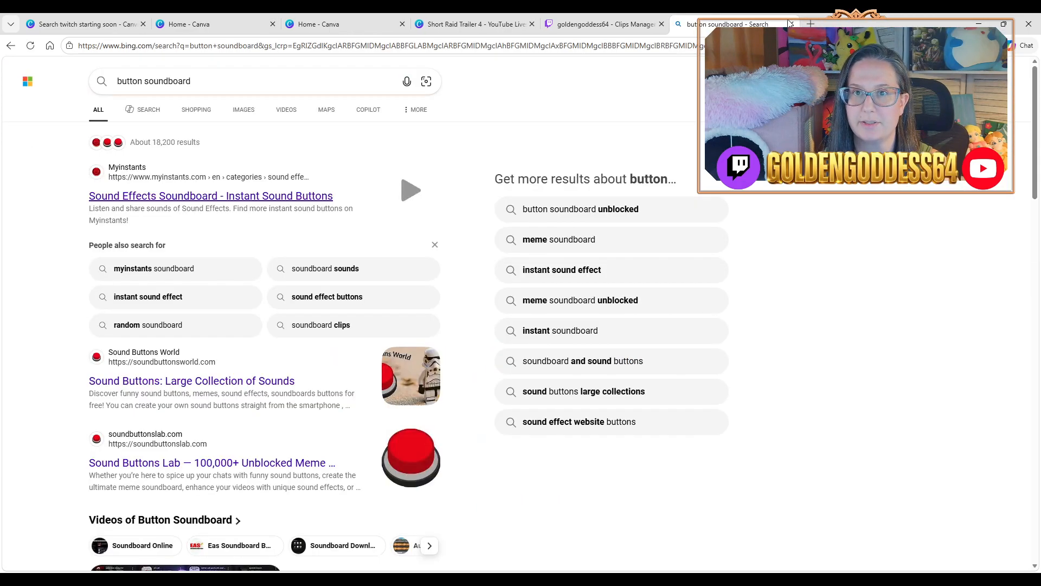
Step: Return to the Short Raid Trailer 4 design in Canva and open its download settings
left_click(347, 24)
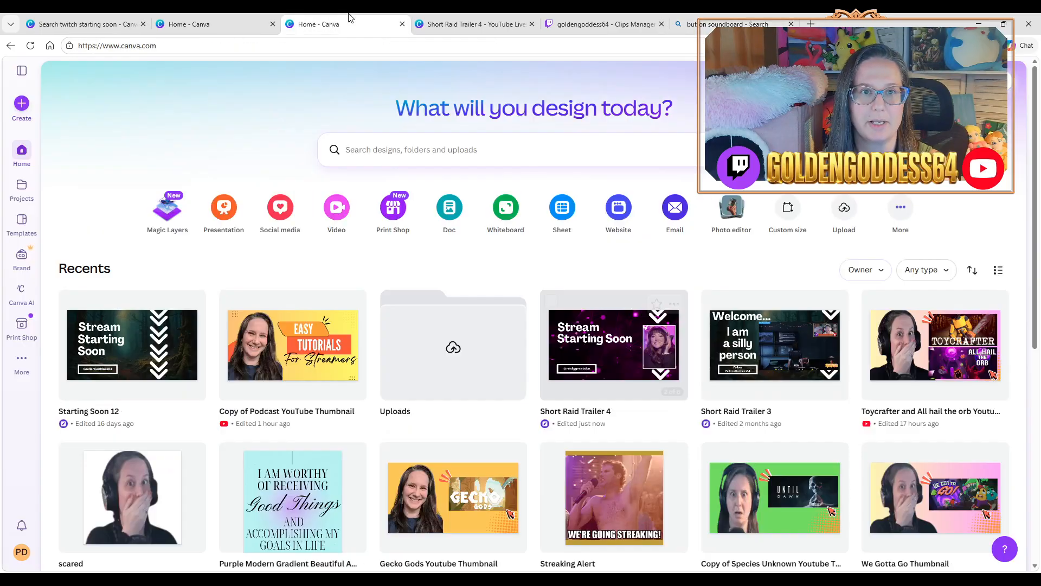
left_click(464, 26)
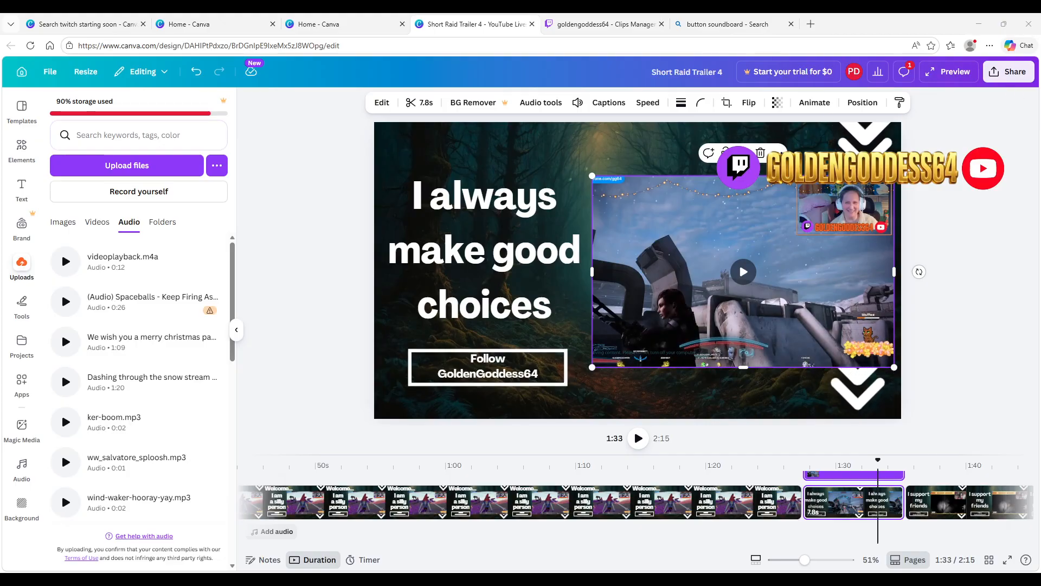
left_click(1008, 72)
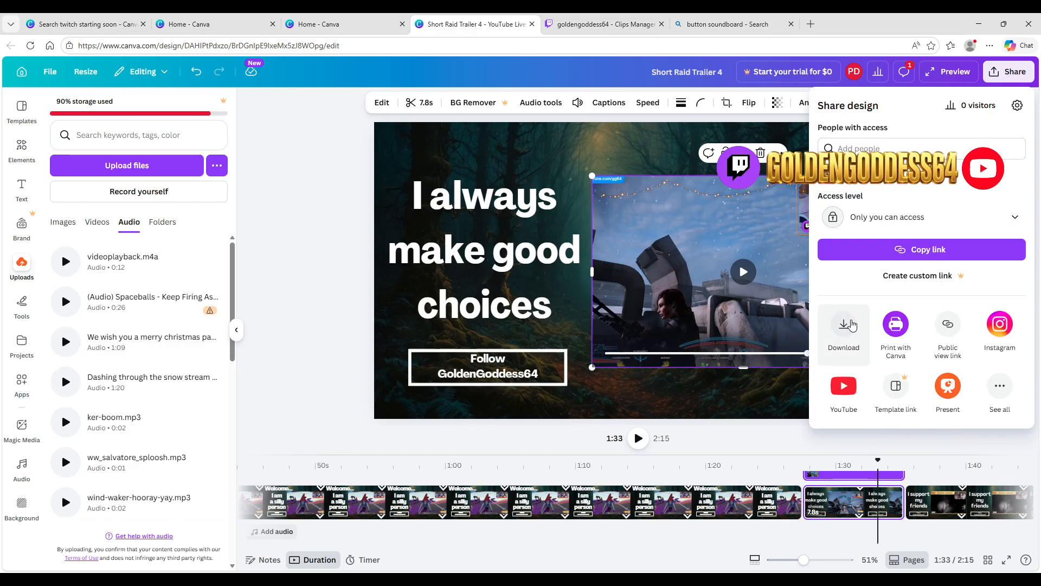
left_click(851, 324)
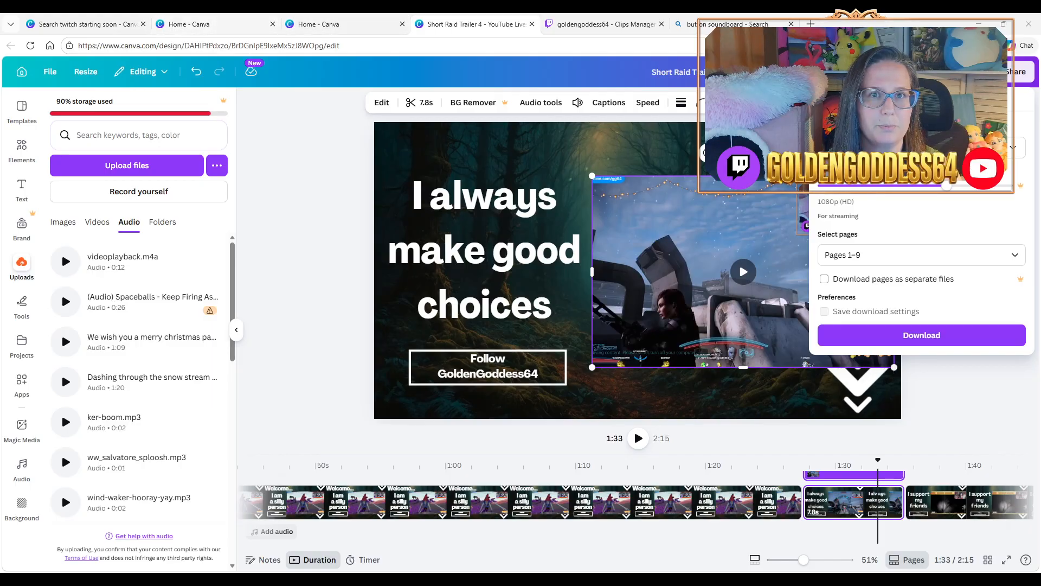
Step: Close the template search results and open the existing Starting Soon 12 design from the recent designs
left_click(82, 24)
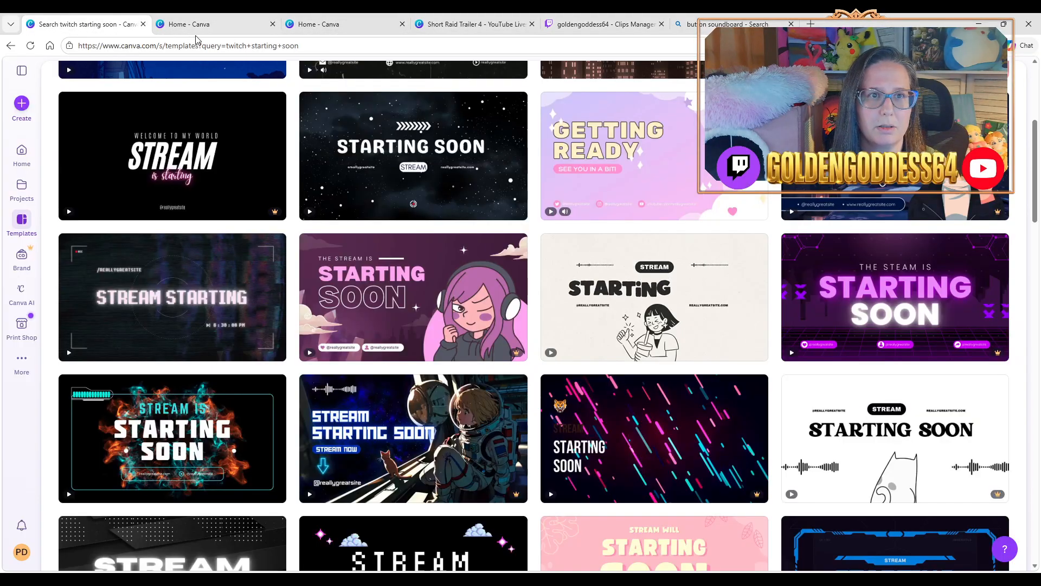
left_click(143, 24)
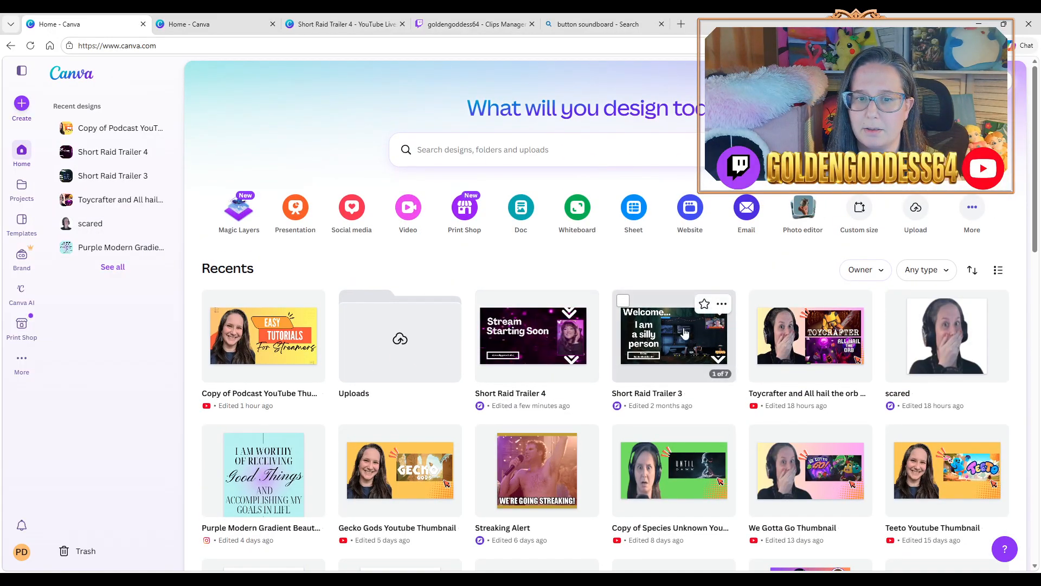
scroll(685, 333, "down", 5)
left_click(670, 337)
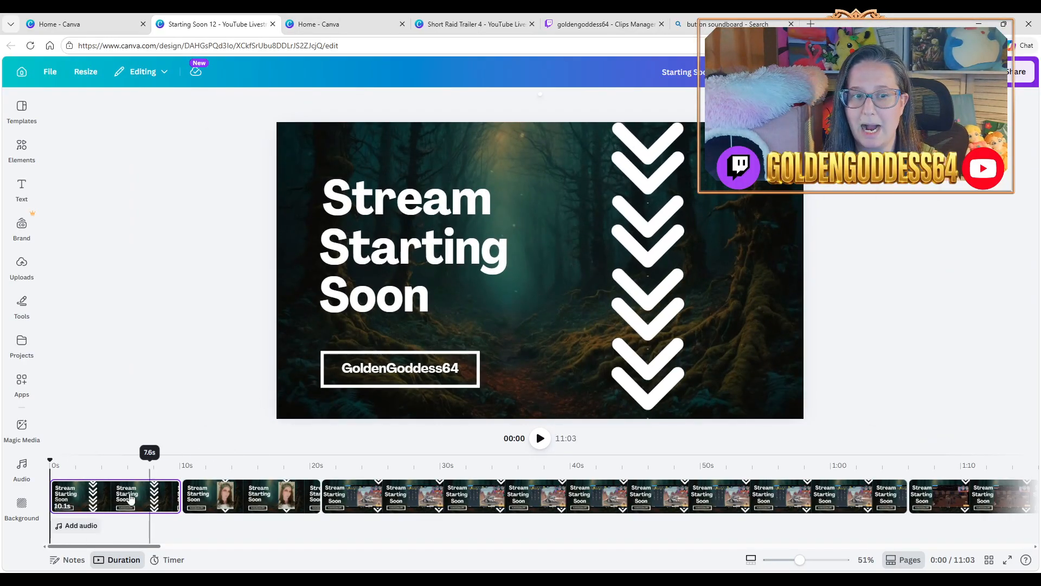
Step: Play back the first two pages of the Starting Soon 12 design from the beginning, and return to the Canva home page
left_click(115, 498)
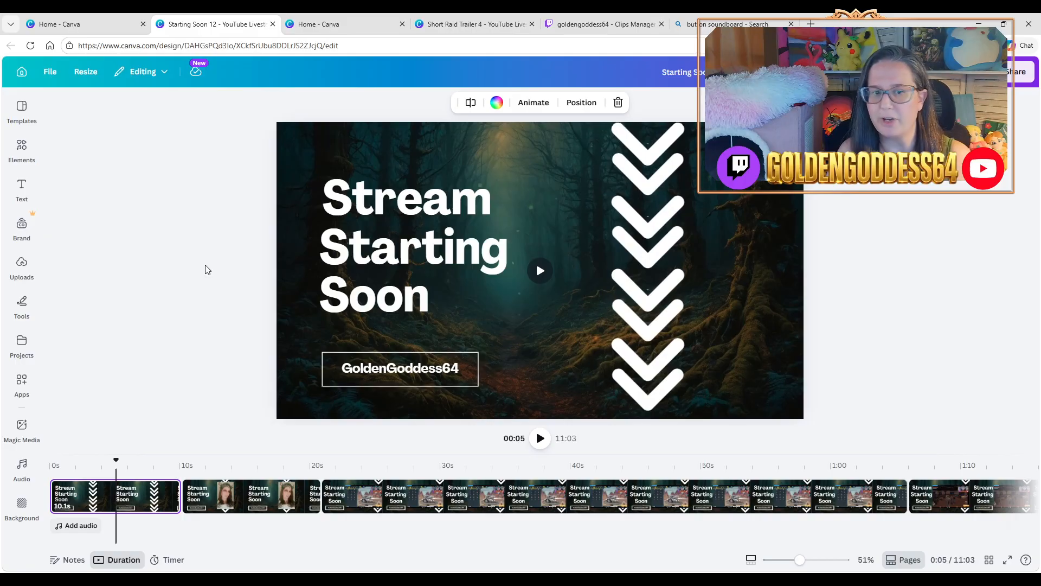
left_click(62, 489)
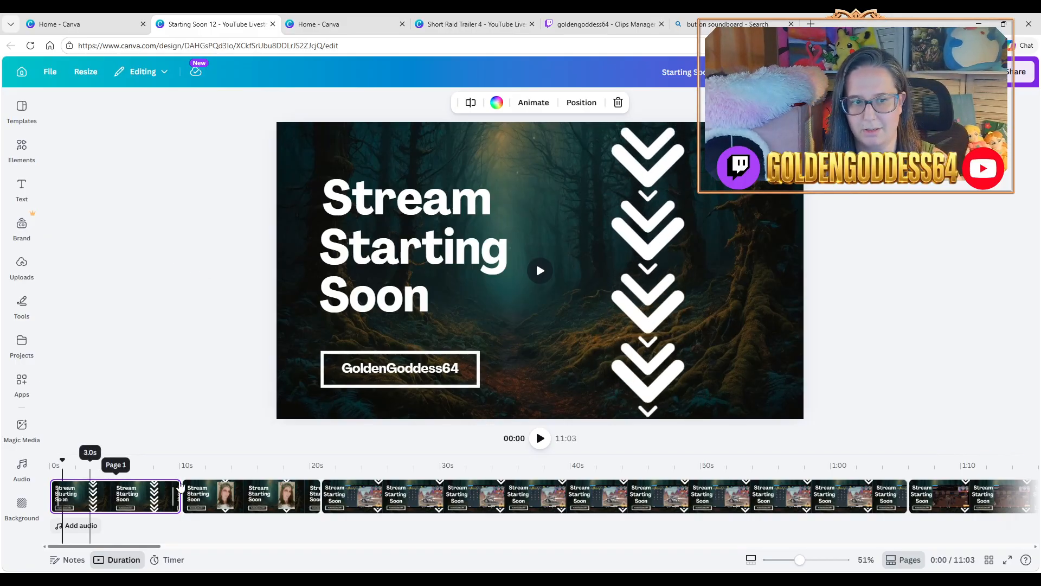
left_click(540, 438)
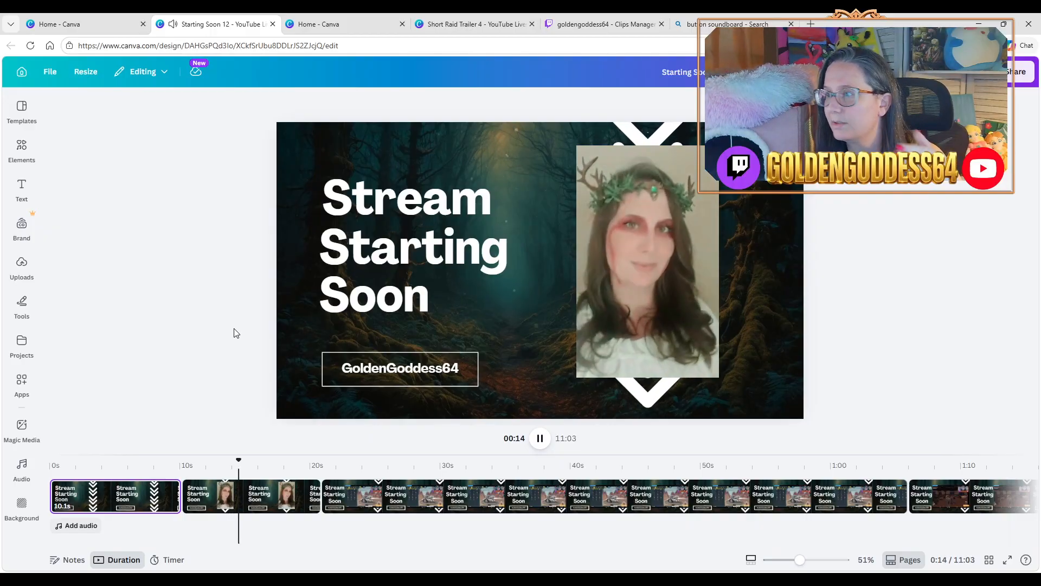
left_click(541, 438)
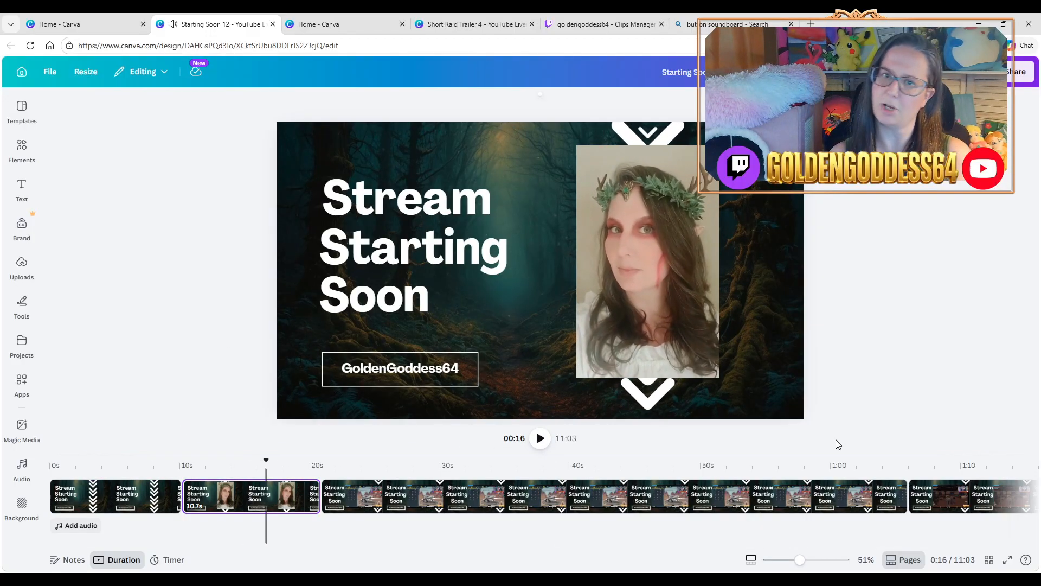
left_click(330, 27)
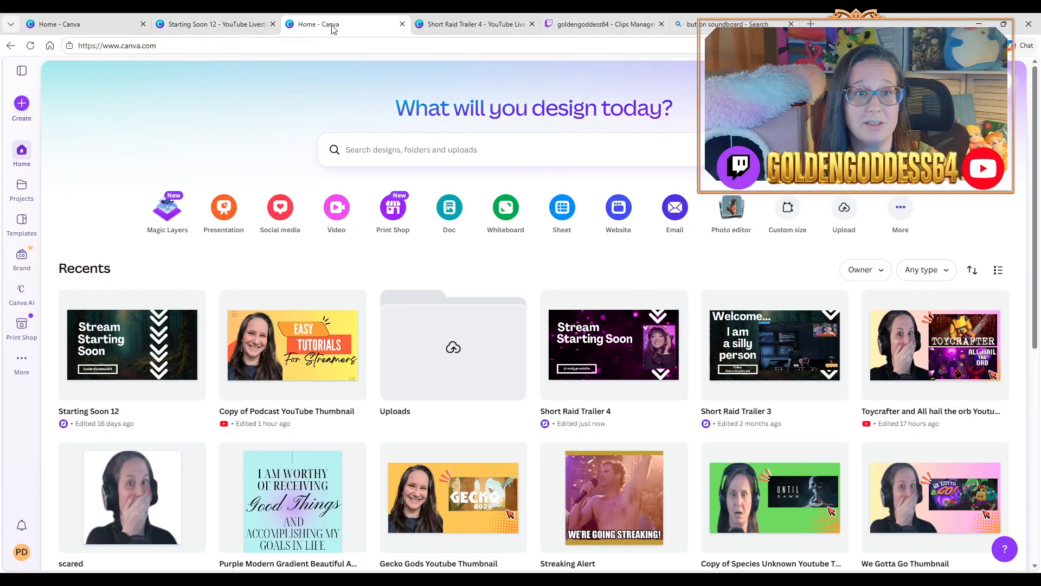